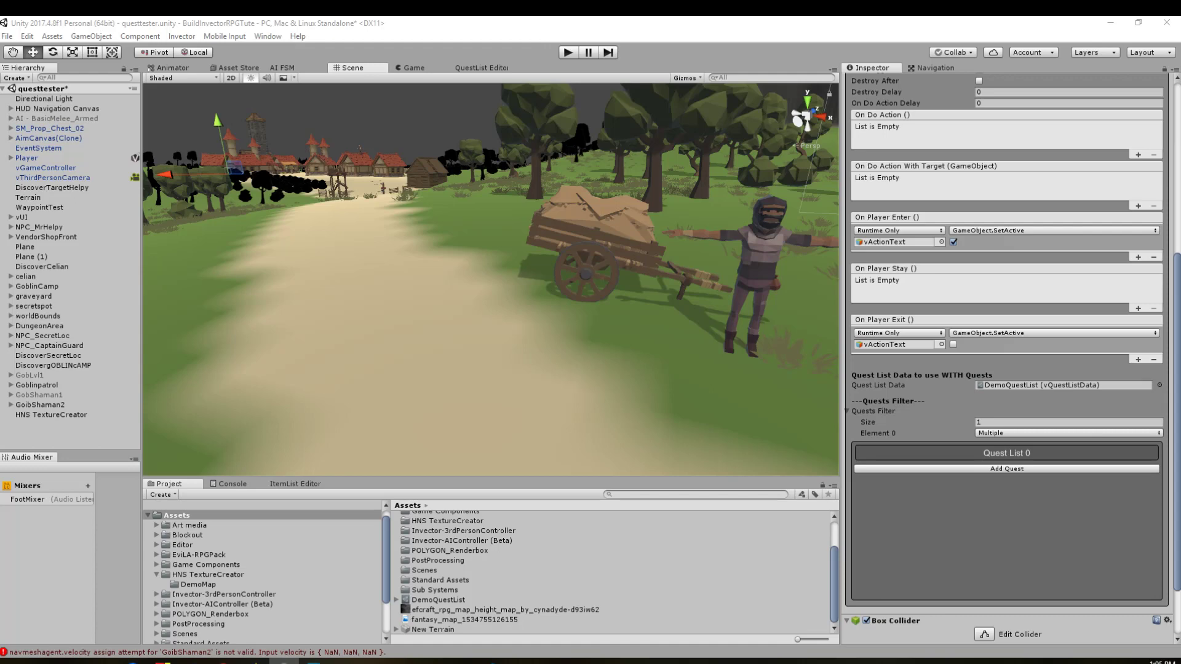
Examine the village and the surrounding terrain of the scene from above
{"action": "key", "text": "alt"}
{"action": "scroll", "coordinate": [460, 248], "scroll_direction": "down", "scroll_amount": 10}
{"action": "middle_click_drag", "start_coordinate": [513, 146], "coordinate": [549, 454]}
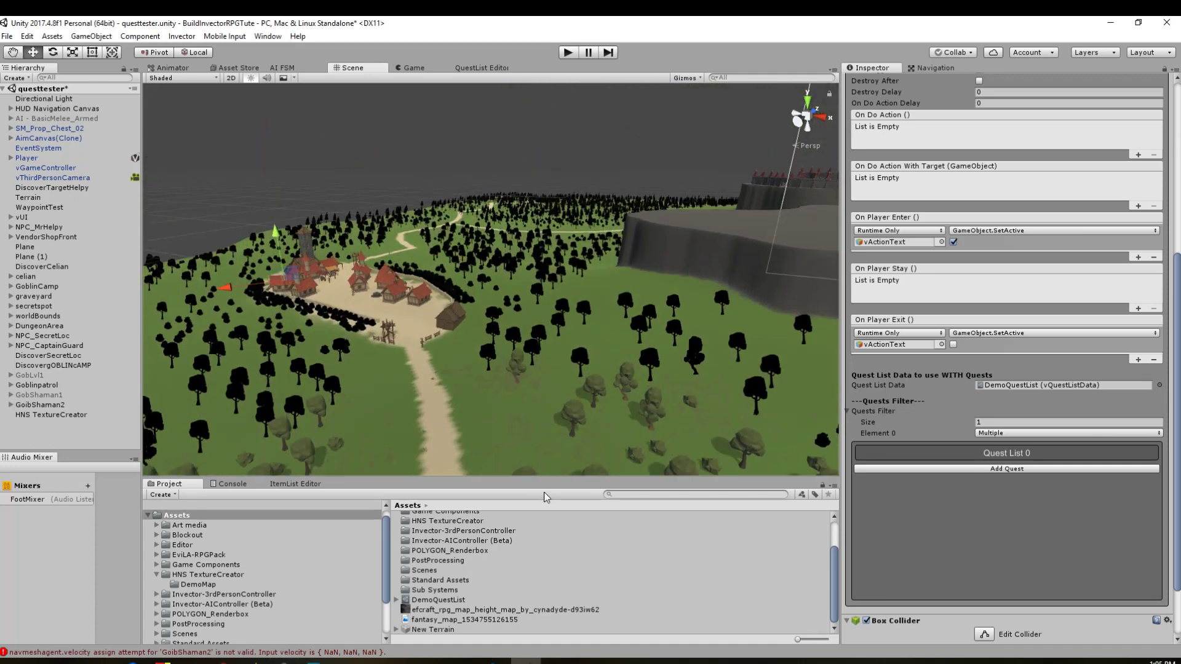
{"action": "left_click_drag", "start_coordinate": [549, 453], "coordinate": [583, 220], "text": "alt"}
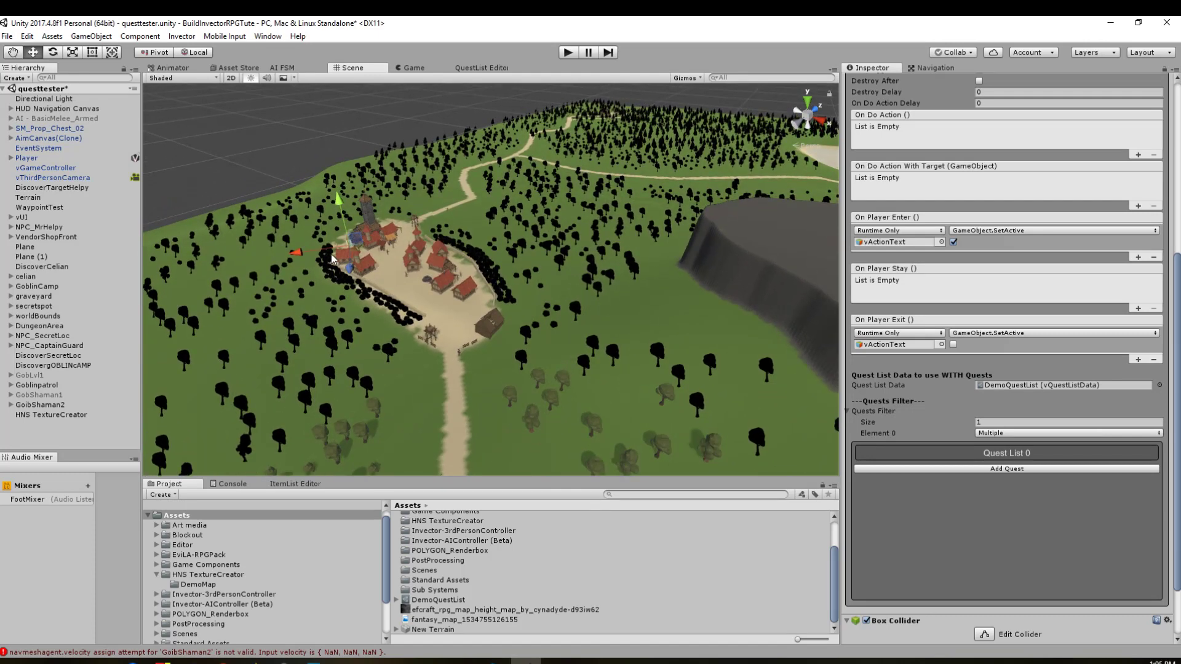
{"action": "scroll", "coordinate": [346, 253], "scroll_direction": "up", "scroll_amount": 4}
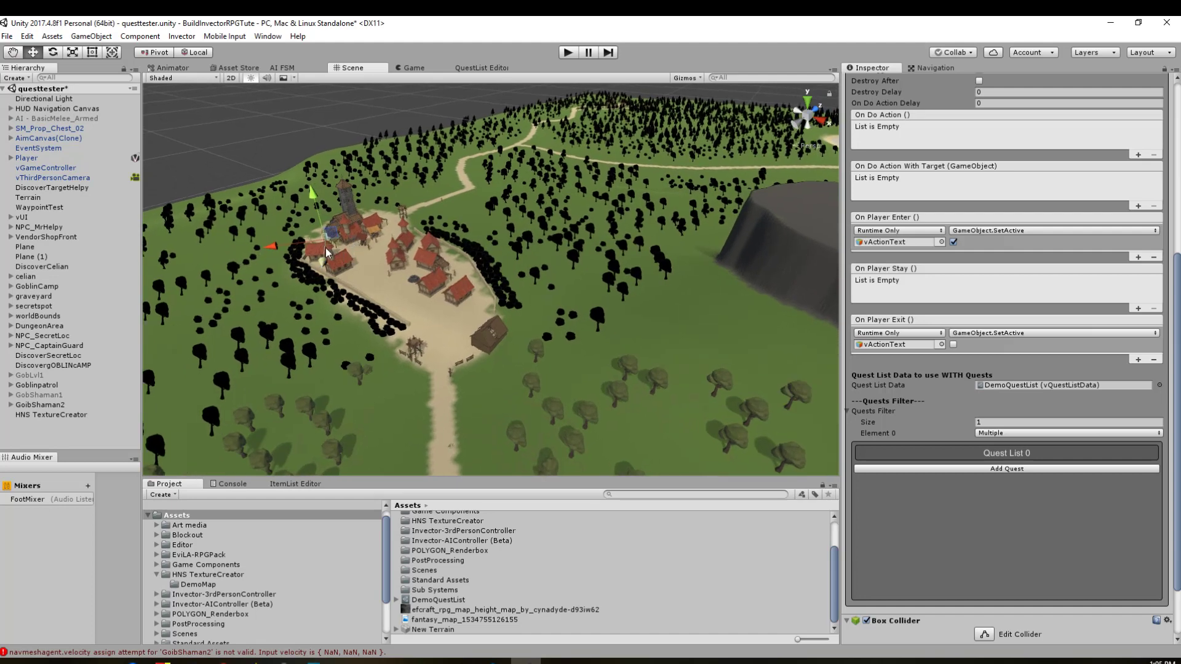
{"action": "middle_click_drag", "start_coordinate": [710, 227], "coordinate": [741, 214]}
{"action": "scroll", "coordinate": [741, 214], "scroll_direction": "up", "scroll_amount": 3}
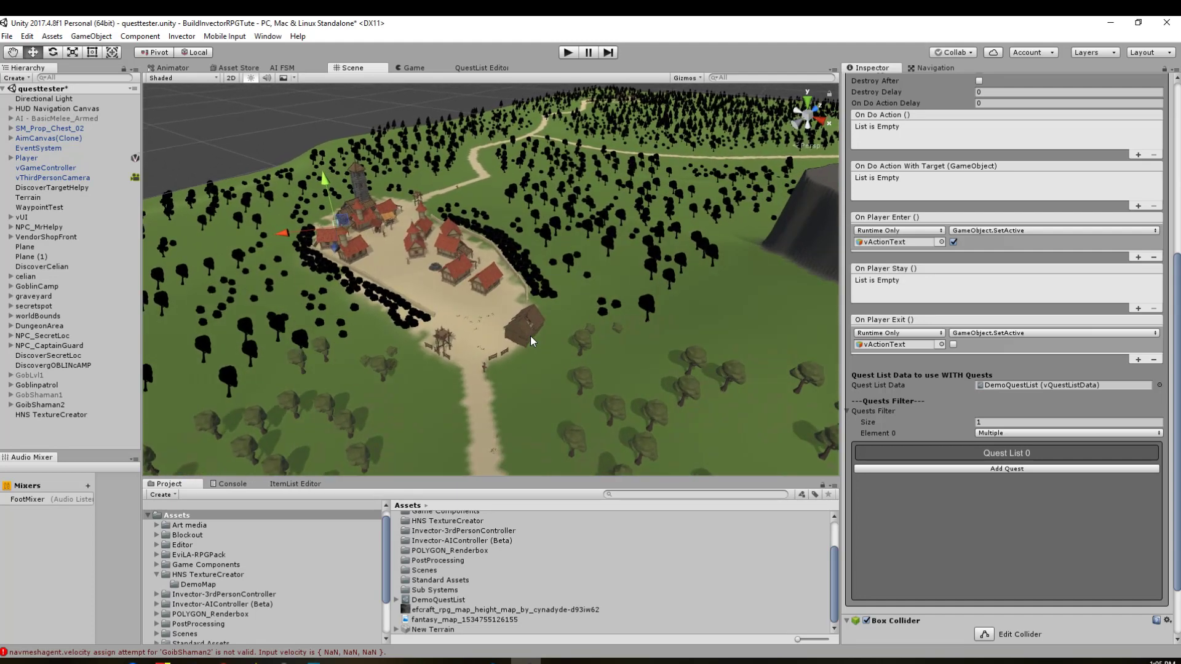
Start a new quest in the QuestList Editor named "Goblin GoblOut!" with the quest type Multiple
{"action": "left_click", "coordinate": [489, 68]}
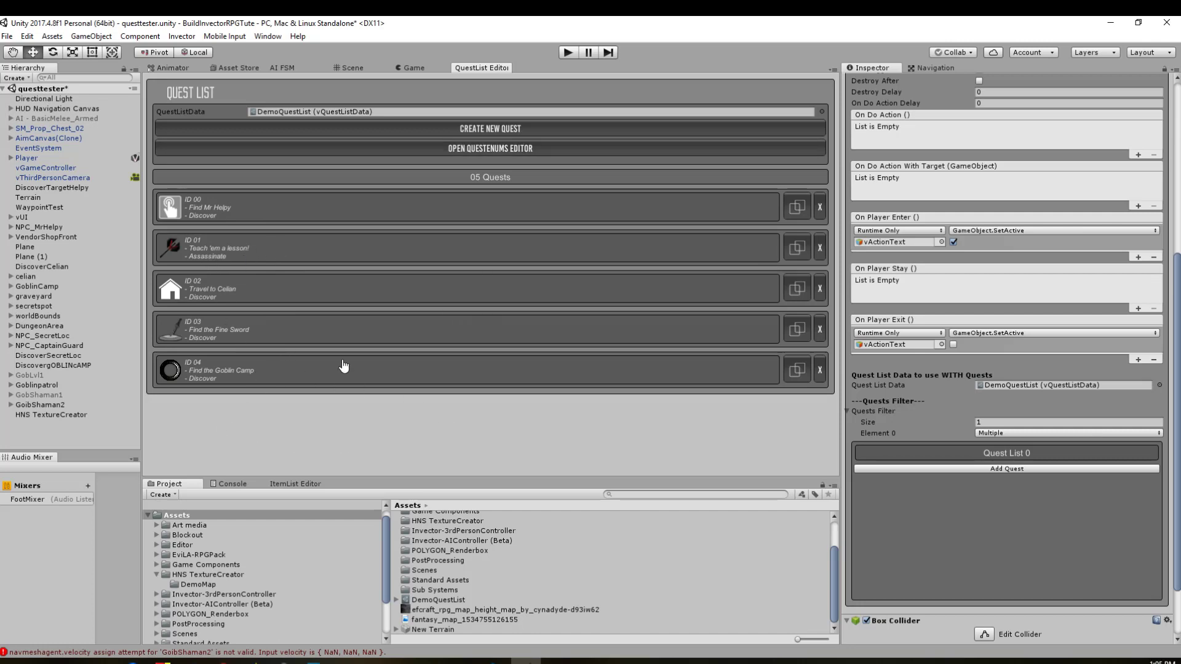
{"action": "left_click", "coordinate": [471, 128]}
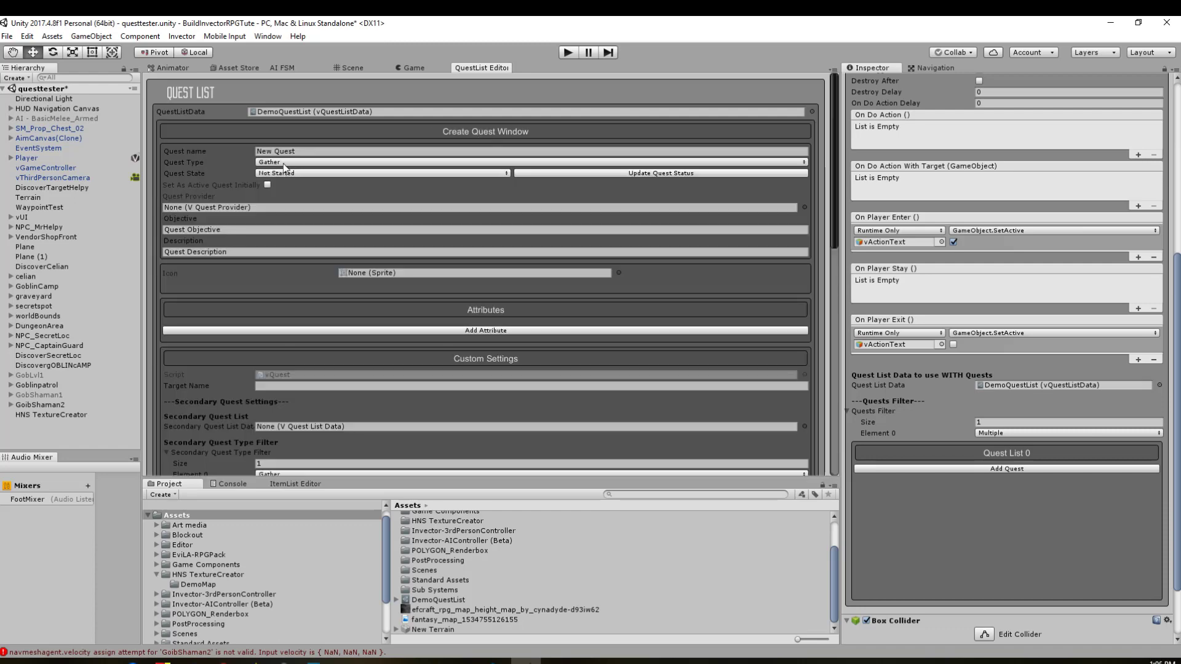
{"action": "left_click", "coordinate": [305, 151]}
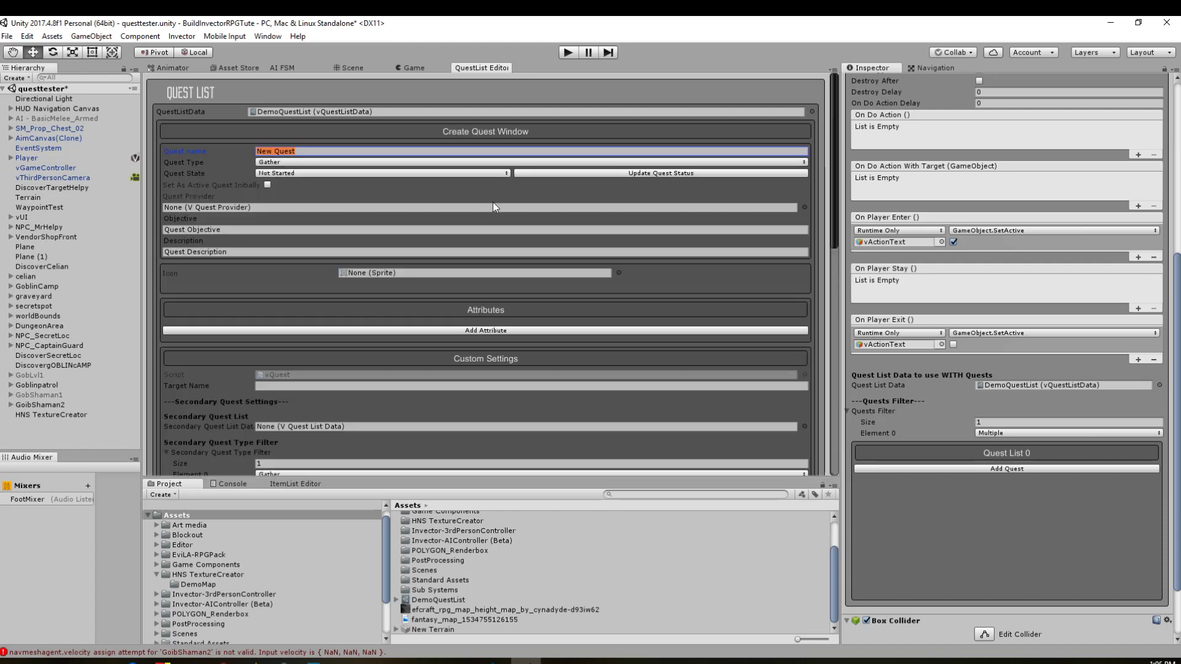
{"action": "type", "text": "Goblin GoblOut!"}
{"action": "left_click", "coordinate": [304, 163]}
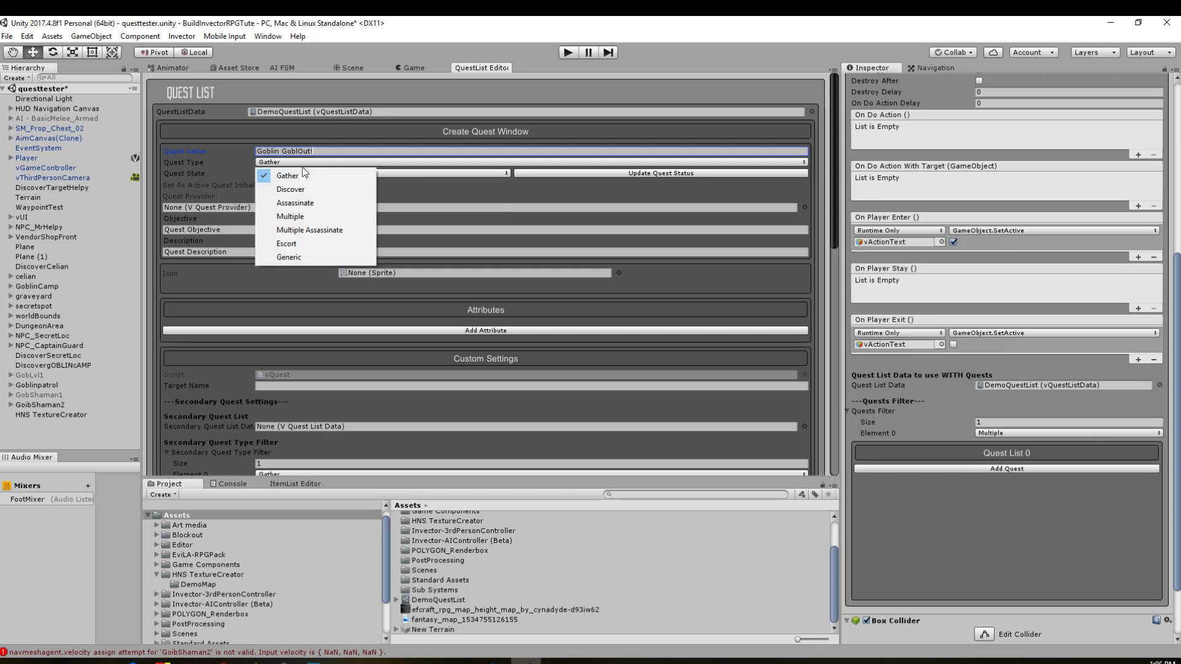
{"action": "left_click", "coordinate": [308, 216]}
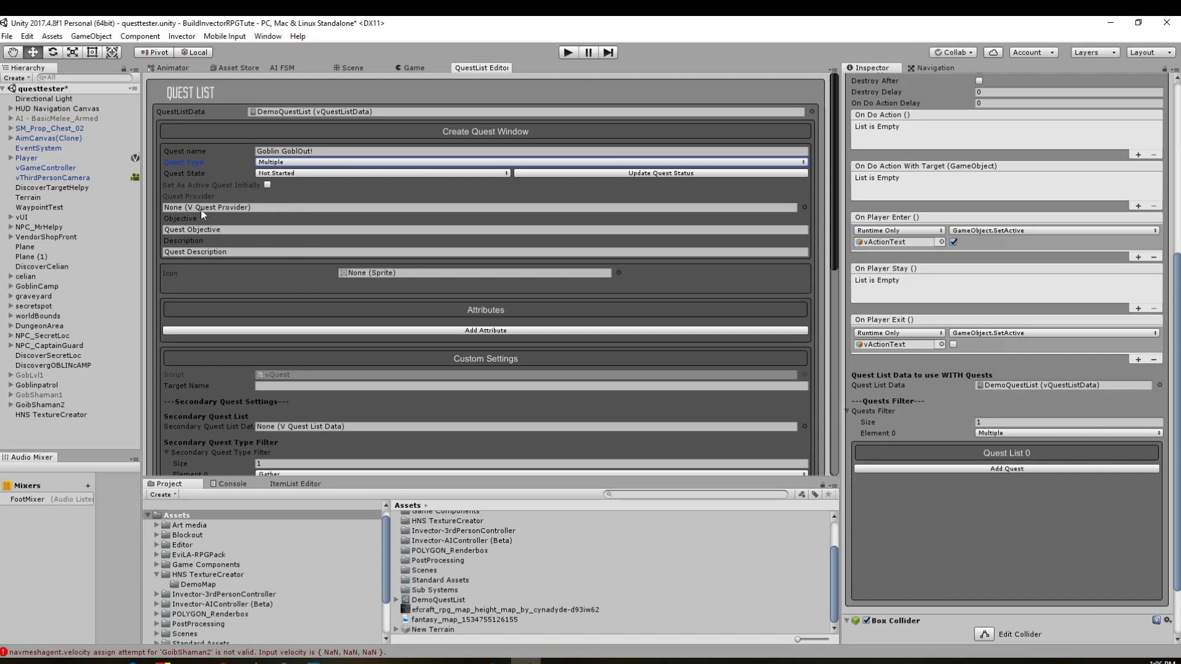
Set the quest objective to "Rid Celian of the Goblins" and the description to "Help the knights defeat the goblin menace"
{"action": "left_click", "coordinate": [242, 231]}
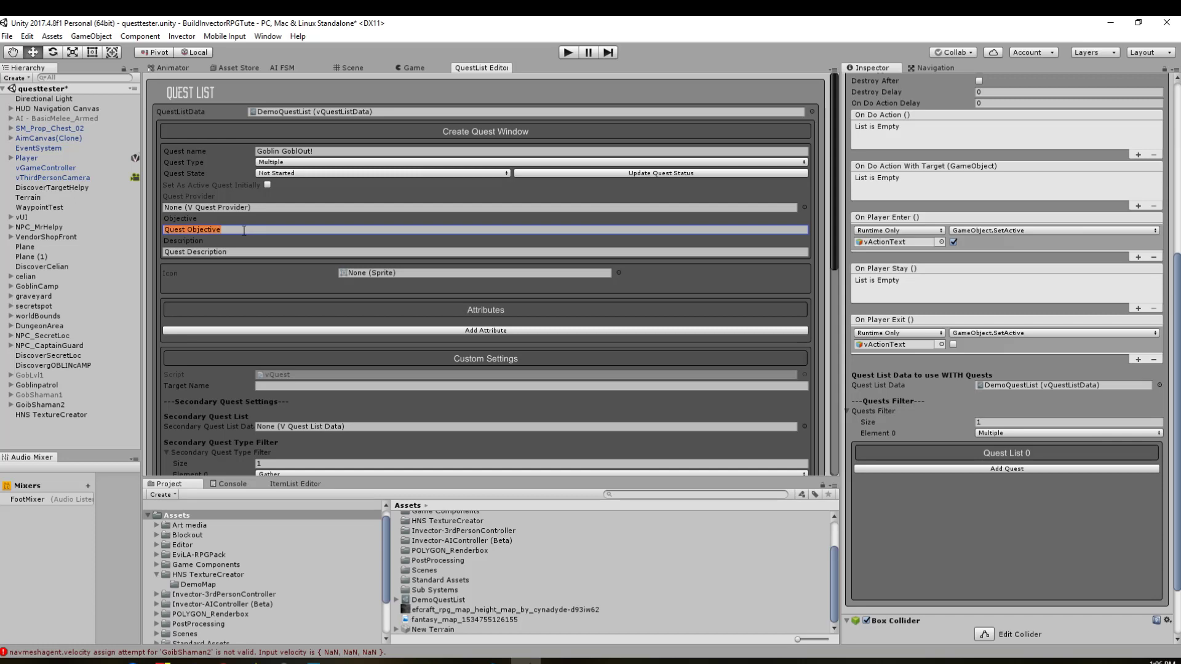
{"action": "type", "text": "Rid Celian of the Goblins"}
{"action": "left_click", "coordinate": [234, 252]}
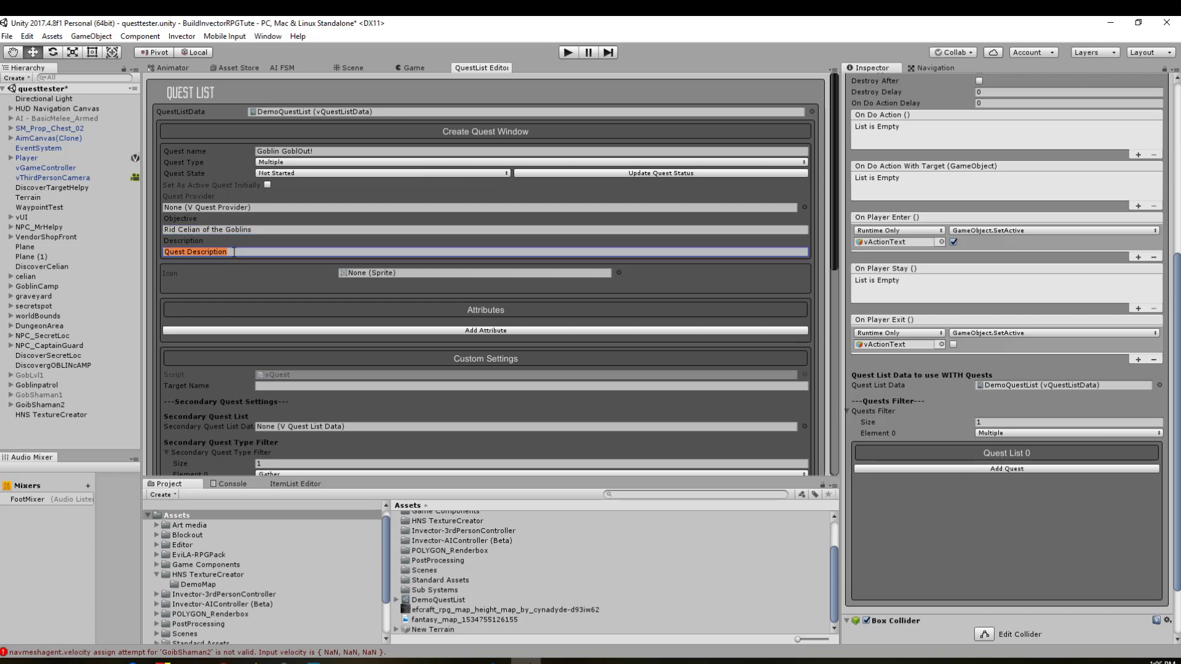
{"action": "type", "text": "Help the knights defeat the gobl"}
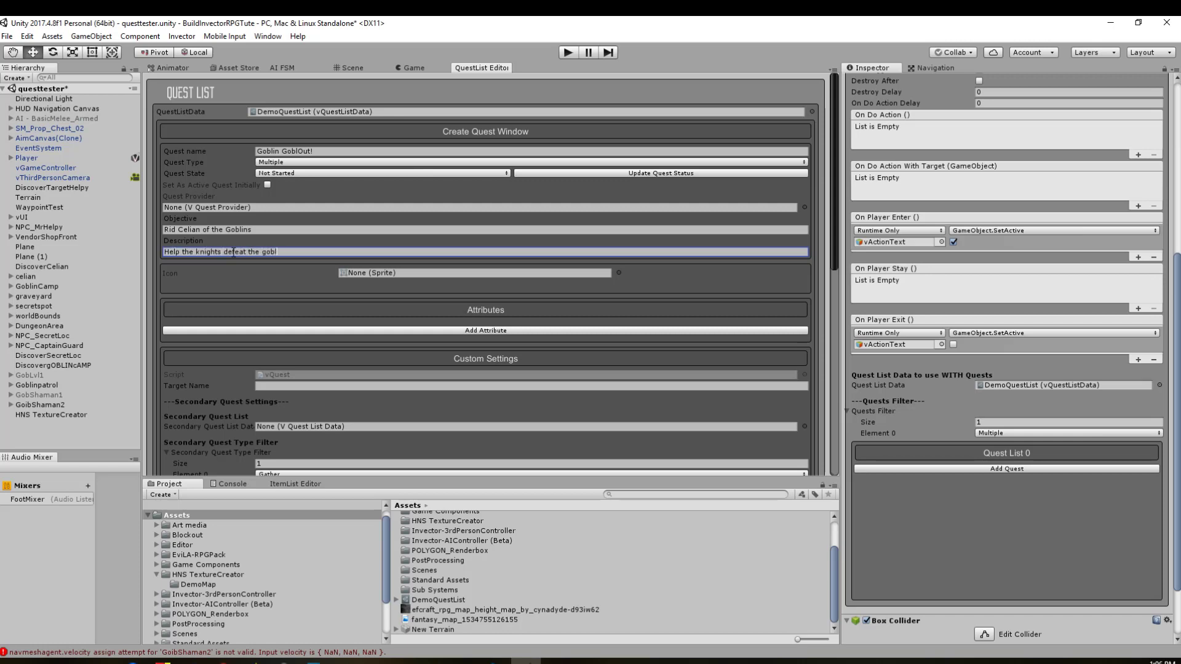
{"action": "type", "text": "in menace"}
Assign the axes sprite as the quest icon and DemoQuestList as the secondary quest list data
{"action": "left_click", "coordinate": [618, 273]}
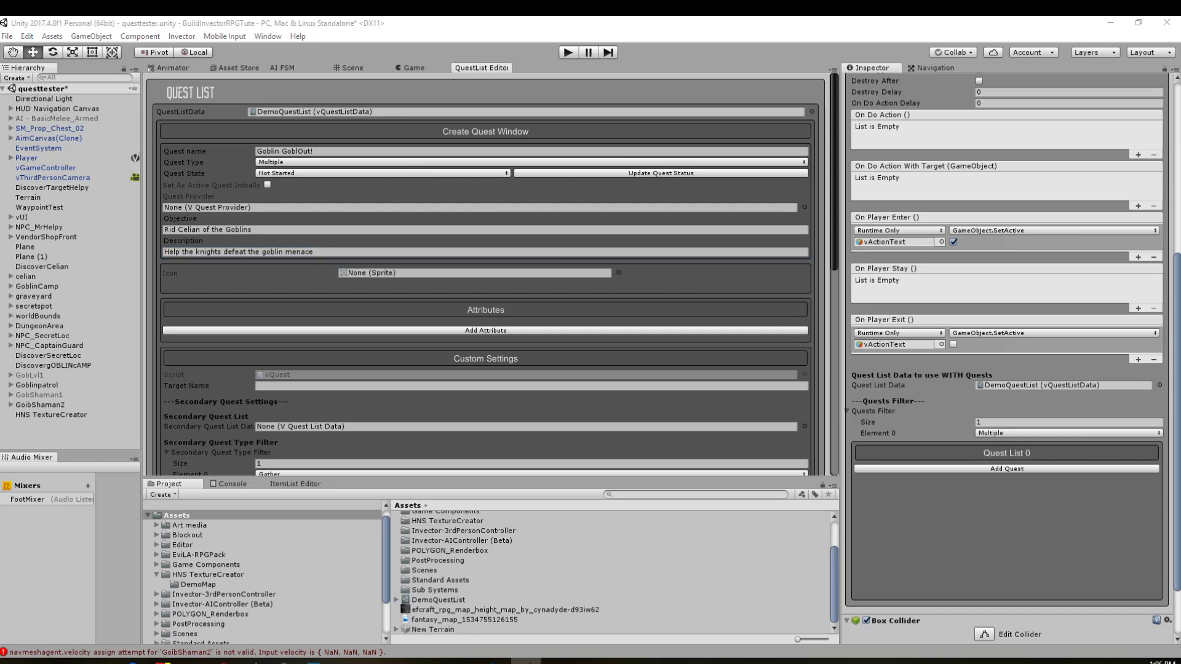
{"action": "double_click", "coordinate": [479, 290]}
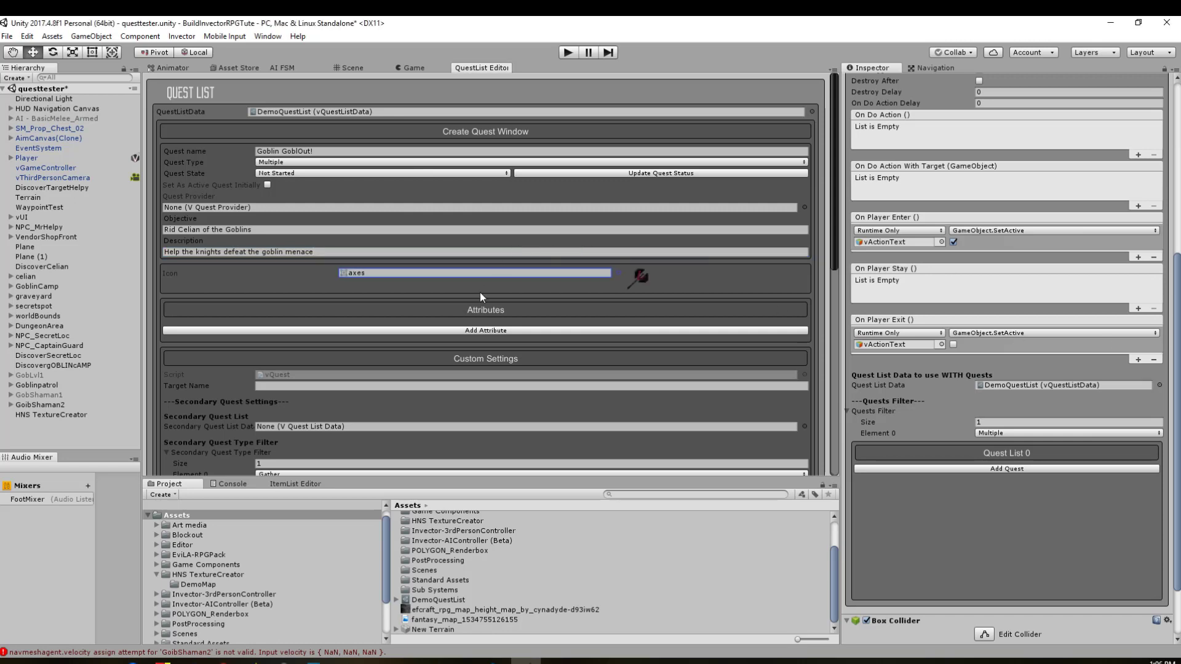
{"action": "scroll", "coordinate": [464, 304], "scroll_direction": "down", "scroll_amount": 2}
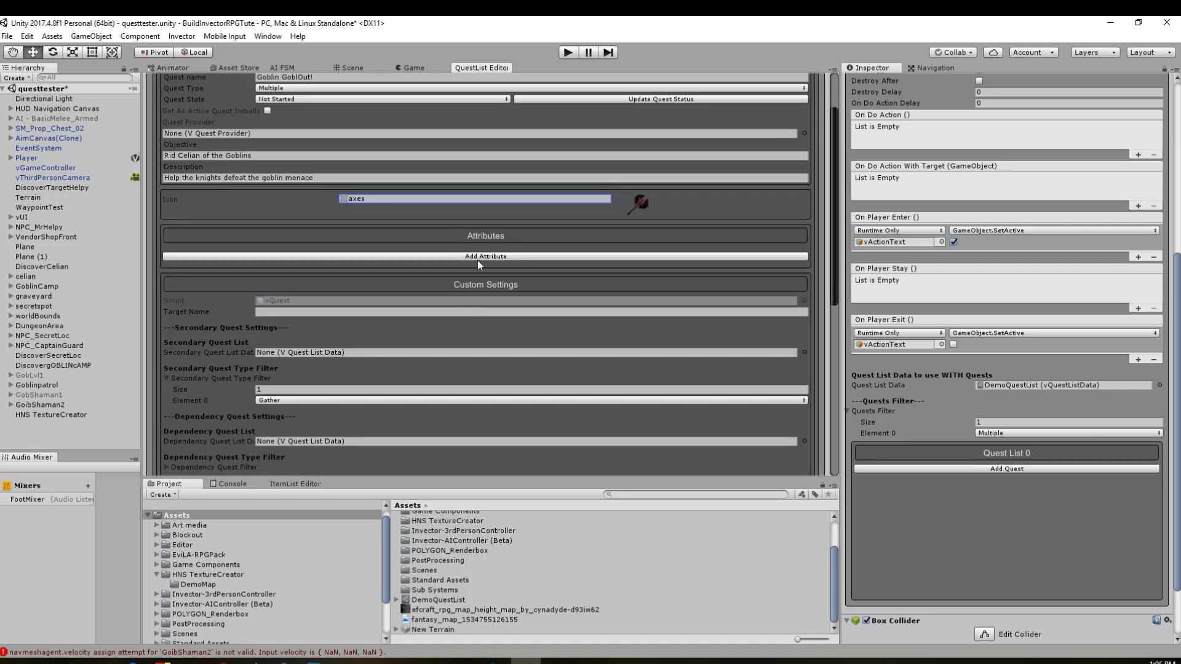
{"action": "scroll", "coordinate": [323, 271], "scroll_direction": "down", "scroll_amount": 3}
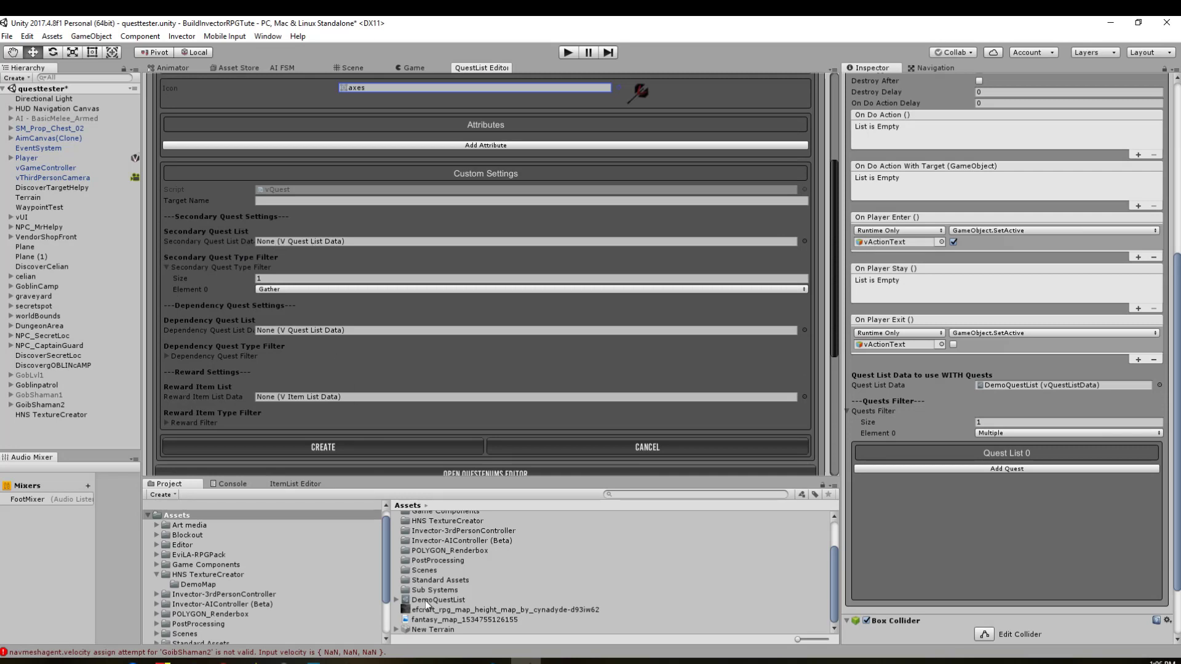
{"action": "left_click_drag", "start_coordinate": [425, 600], "coordinate": [315, 241]}
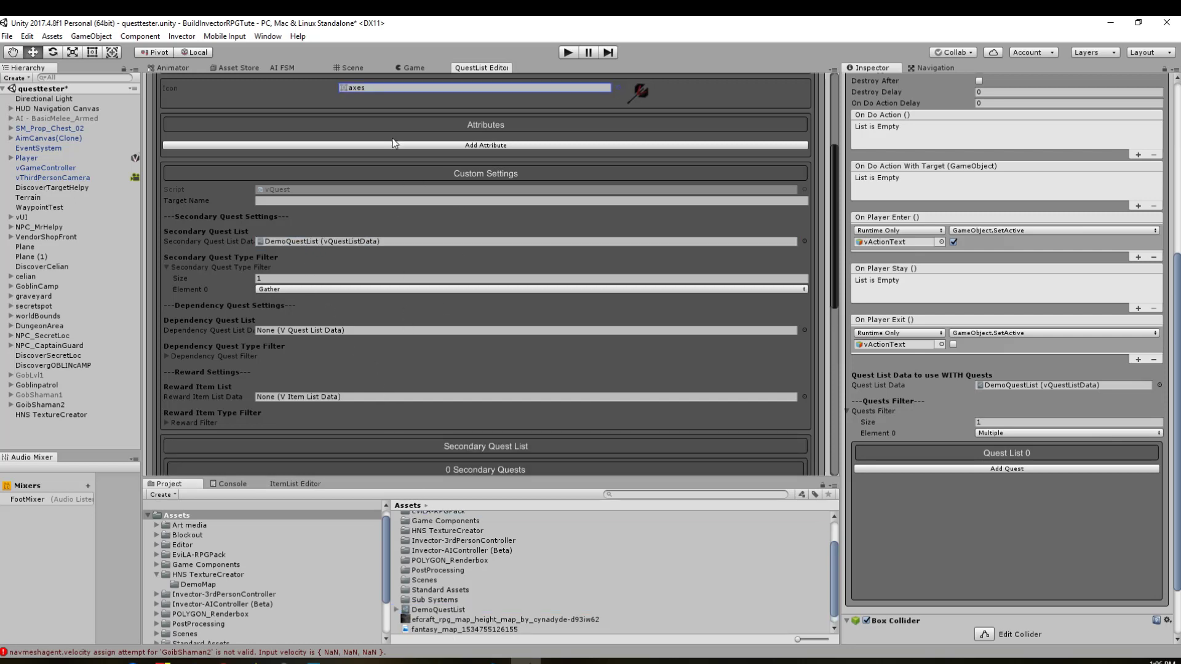
Set the secondary quest type filter to size 2, with Element 0 as Discover and Element 1 as Assassinate
{"action": "scroll", "coordinate": [468, 212], "scroll_direction": "up", "scroll_amount": 5}
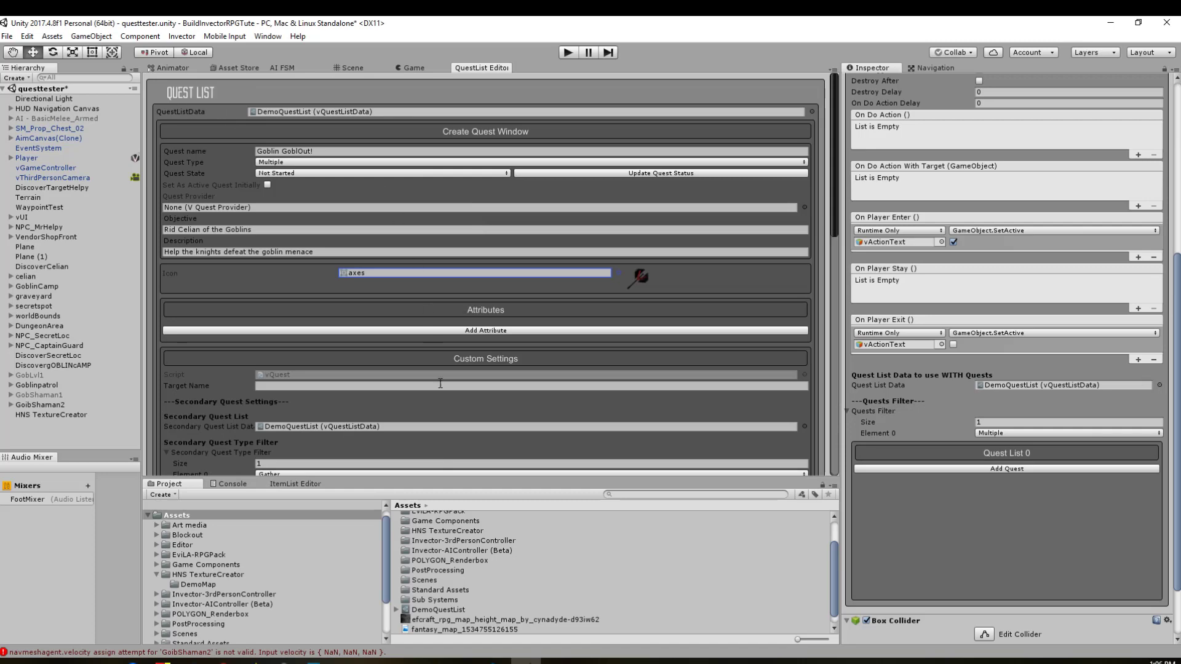
{"action": "scroll", "coordinate": [439, 381], "scroll_direction": "down", "scroll_amount": 6}
{"action": "scroll", "coordinate": [328, 241], "scroll_direction": "up", "scroll_amount": 2}
{"action": "left_click", "coordinate": [278, 242]}
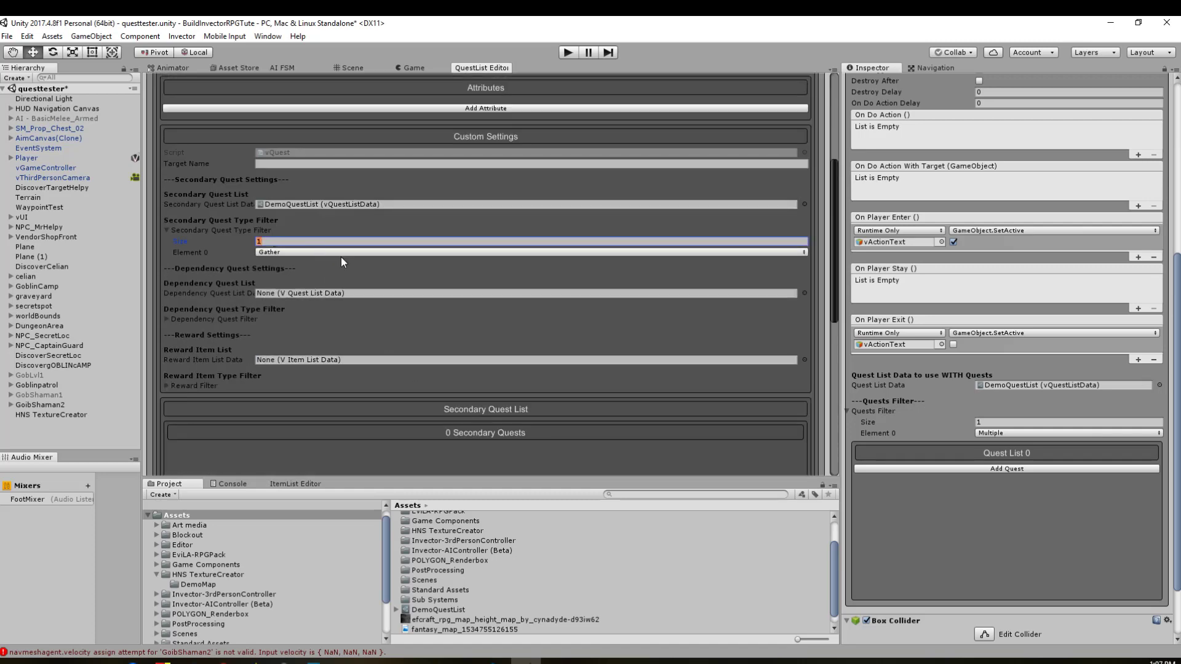
{"action": "type", "text": "2"}
{"action": "key", "text": "Return"}
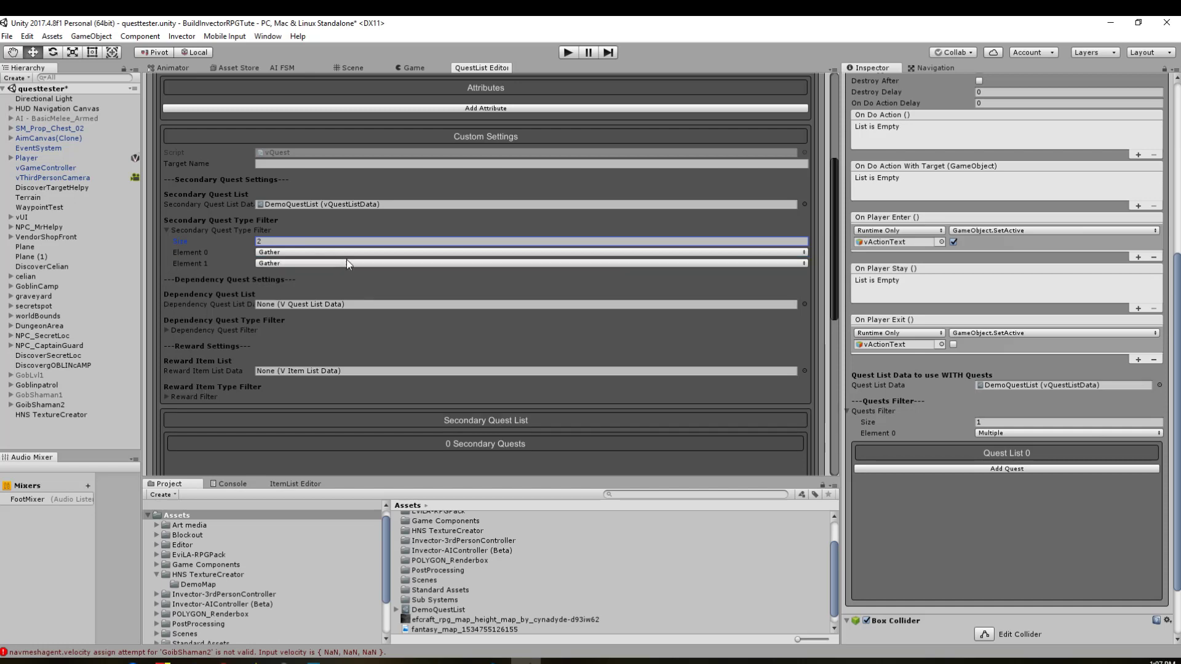
{"action": "left_click", "coordinate": [328, 255]}
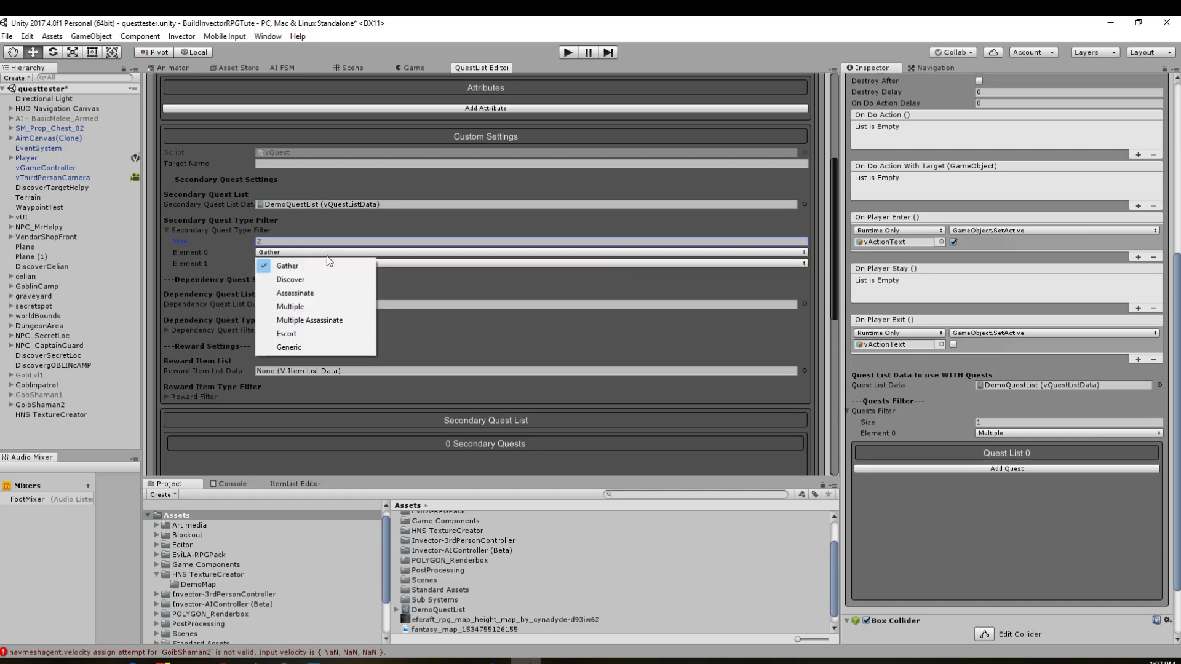
{"action": "left_click", "coordinate": [306, 280]}
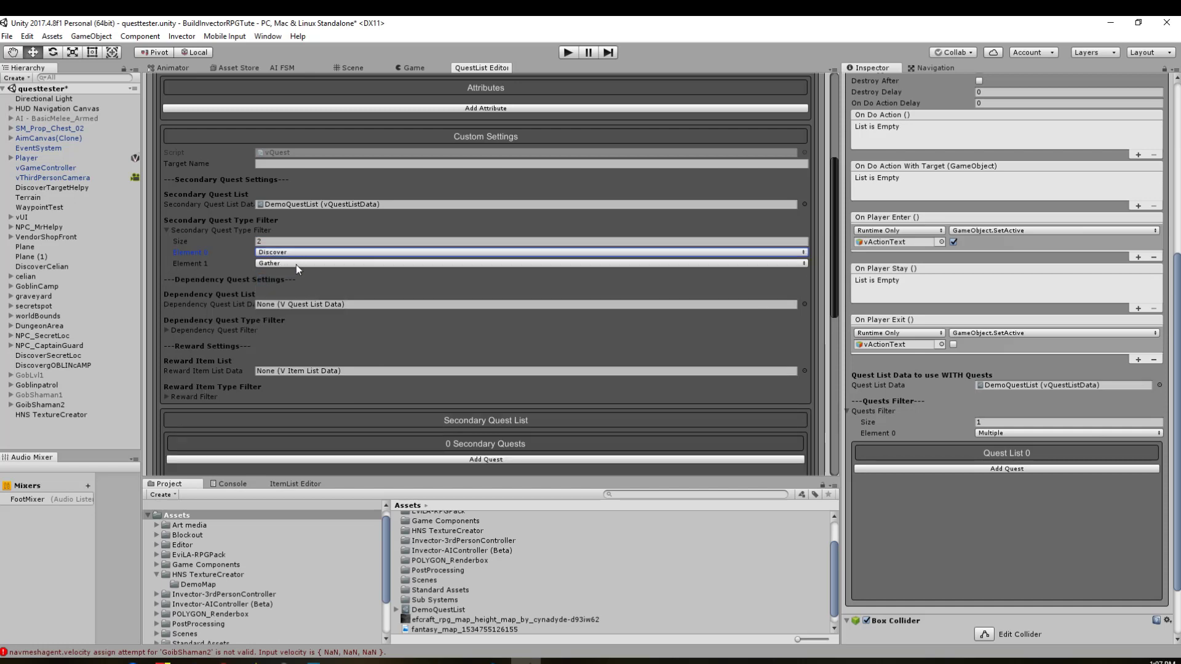
{"action": "left_click", "coordinate": [296, 265]}
{"action": "left_click", "coordinate": [307, 305]}
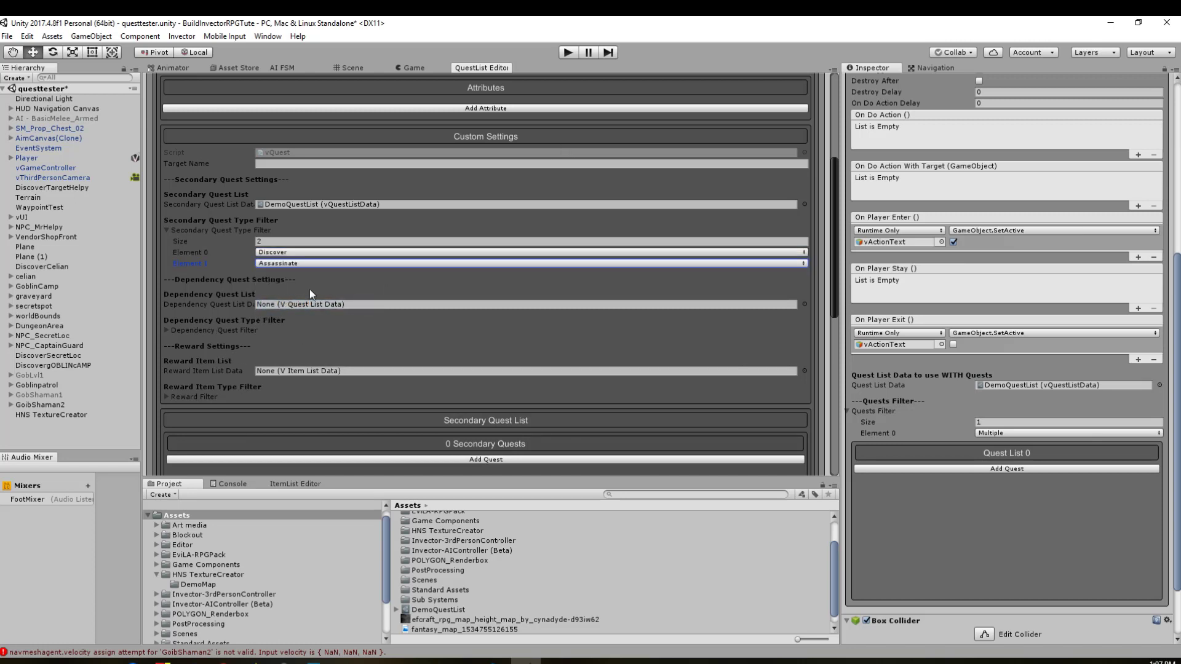
Add "Find the Goblin Camp" to the new quest's secondary quest list
{"action": "scroll", "coordinate": [215, 304], "scroll_direction": "down", "scroll_amount": 2}
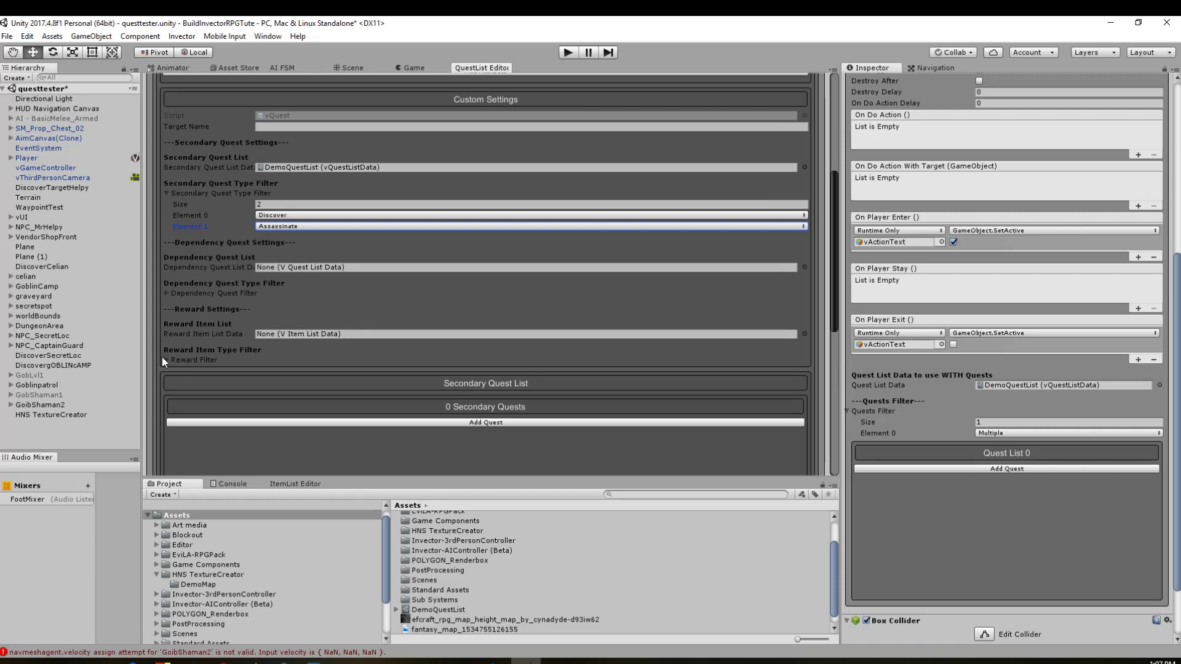
{"action": "scroll", "coordinate": [431, 326], "scroll_direction": "down", "scroll_amount": 6}
{"action": "left_click", "coordinate": [463, 312]}
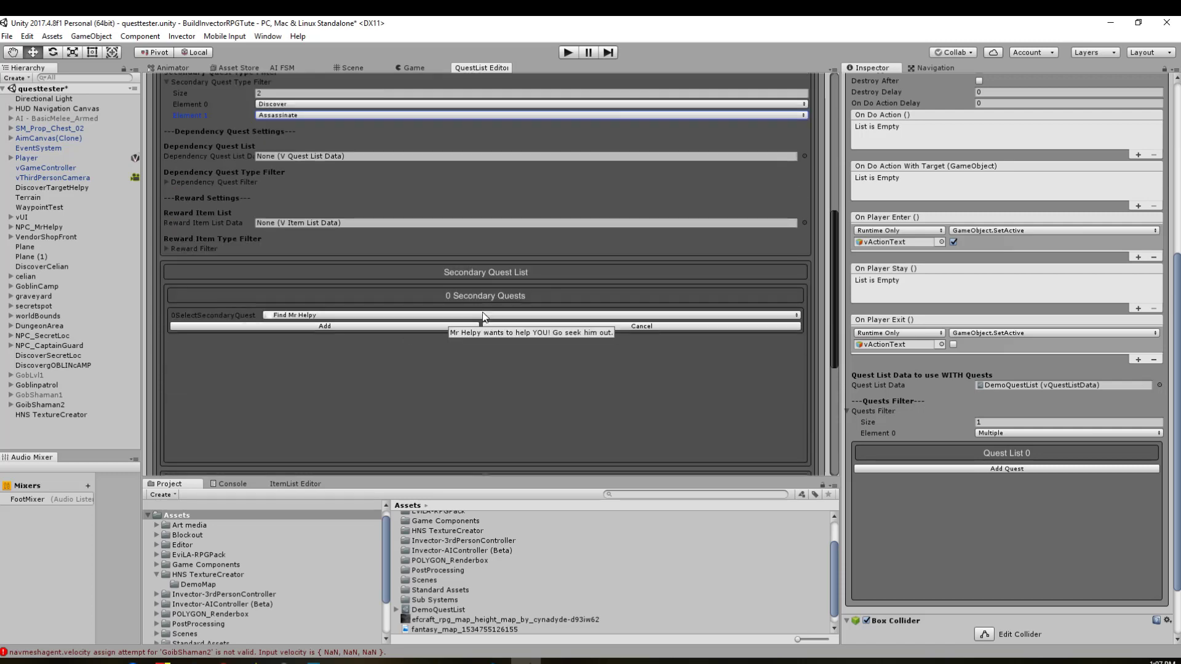
{"action": "scroll", "coordinate": [439, 290], "scroll_direction": "down", "scroll_amount": 2}
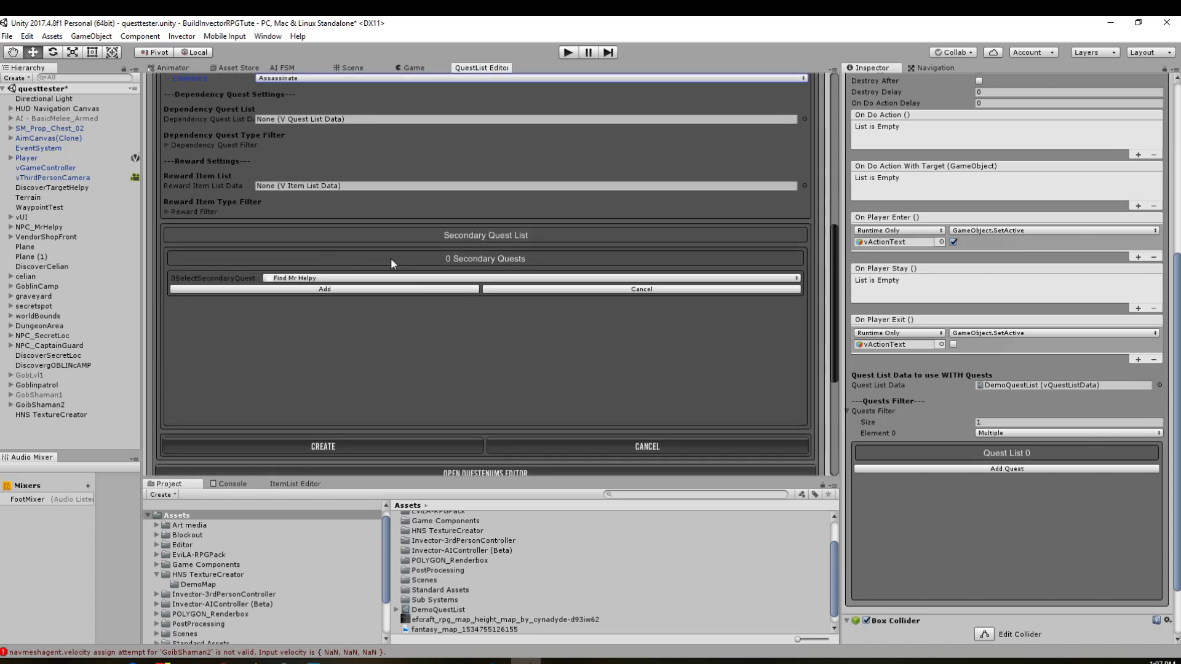
{"action": "left_click", "coordinate": [369, 279]}
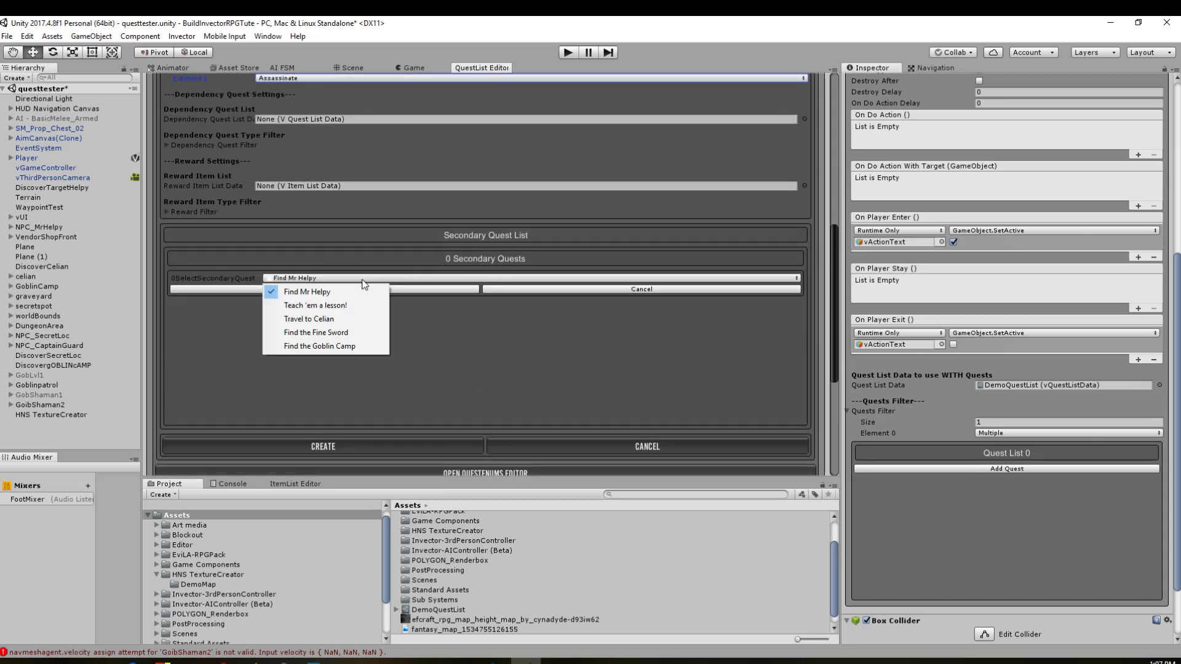
{"action": "left_click", "coordinate": [318, 346]}
{"action": "left_click", "coordinate": [328, 290]}
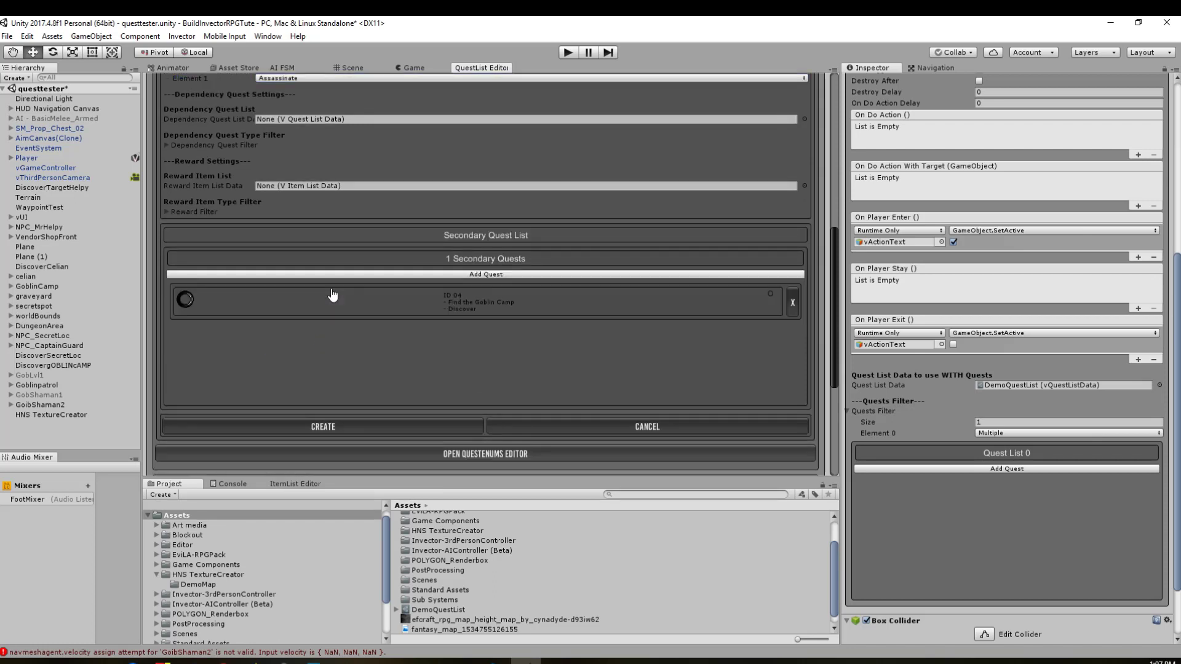
Add "Teach 'em a lesson!" as another secondary quest and create the quest
{"action": "left_click", "coordinate": [439, 274]}
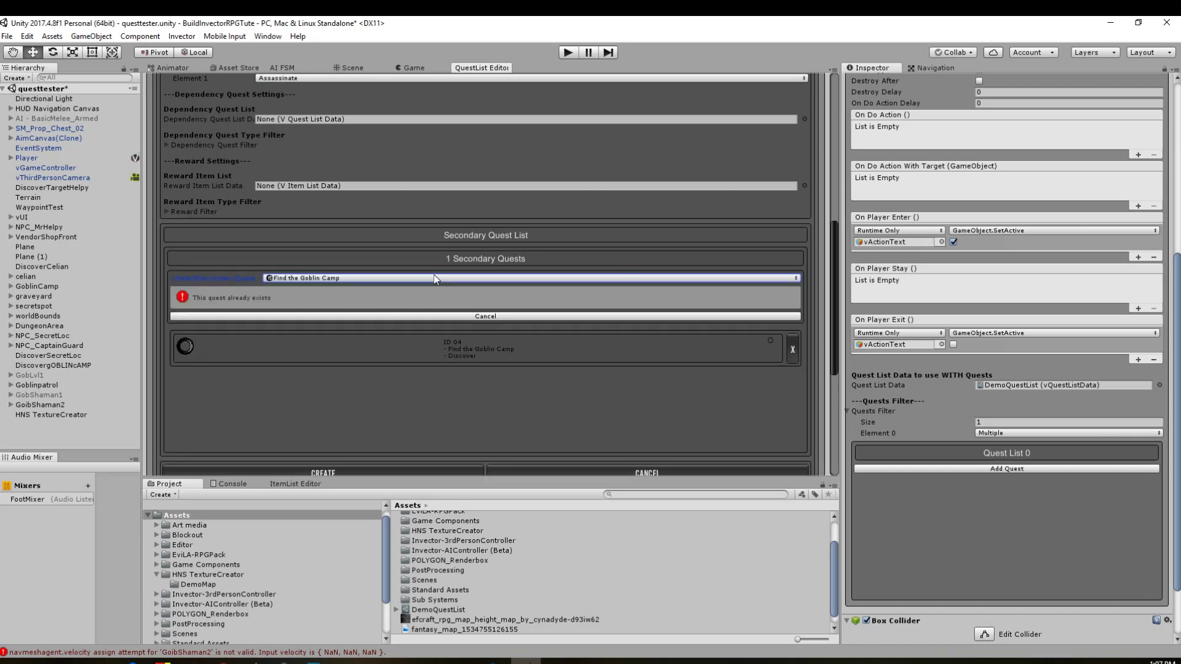
{"action": "left_click", "coordinate": [367, 279]}
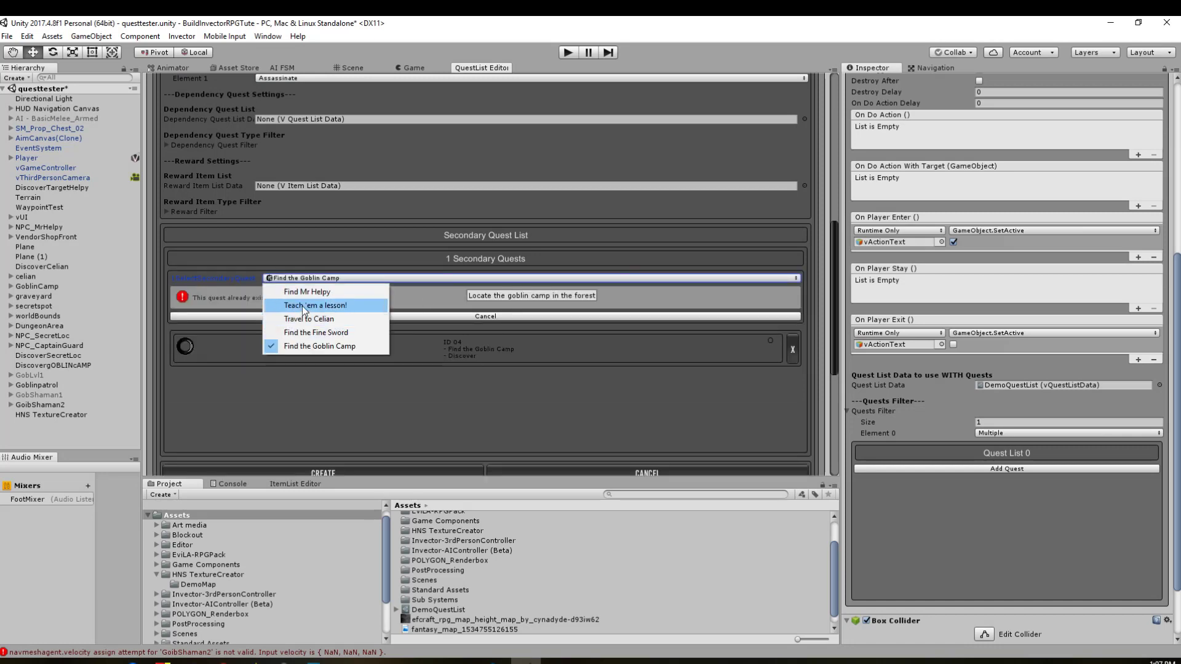
{"action": "left_click", "coordinate": [304, 305]}
{"action": "left_click", "coordinate": [357, 292]}
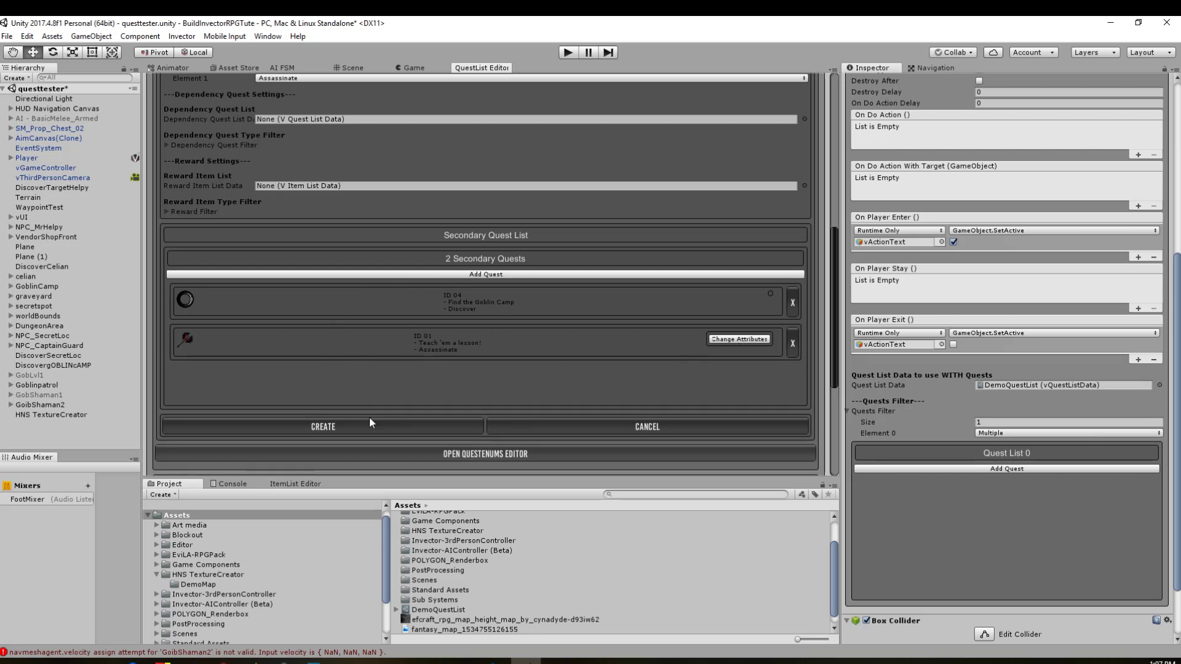
{"action": "left_click", "coordinate": [335, 426]}
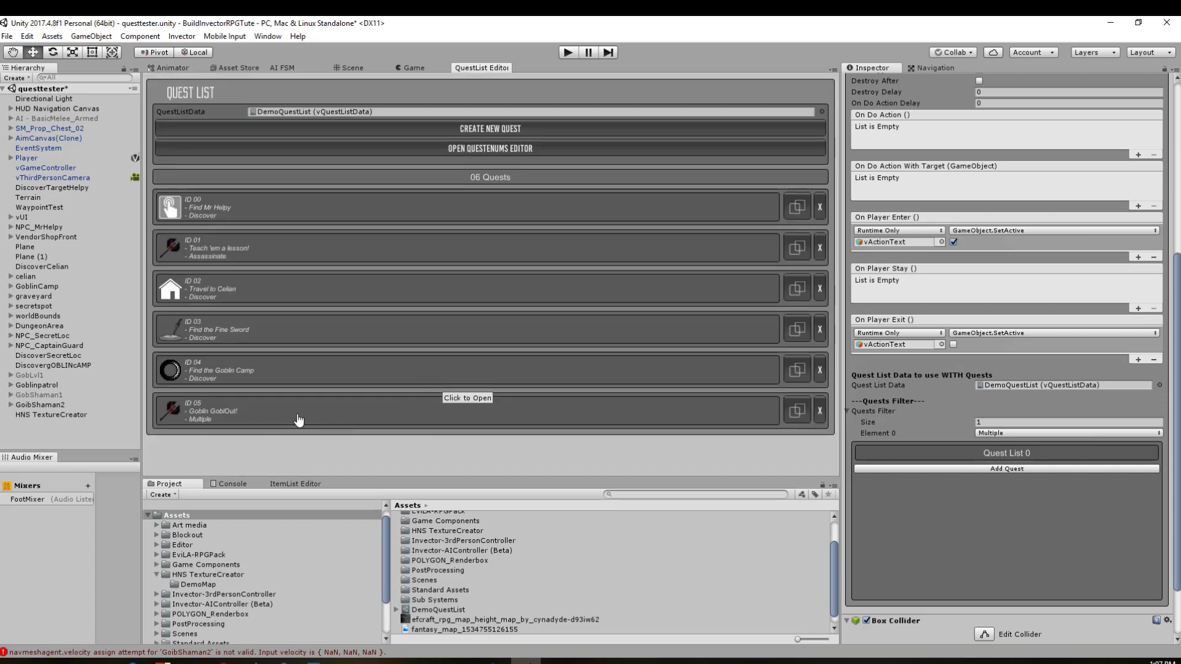
Open the "Goblin GoblOut!" quest entry and review its settings and secondary quests
{"action": "left_click", "coordinate": [256, 413]}
{"action": "scroll", "coordinate": [301, 271], "scroll_direction": "down", "scroll_amount": 4}
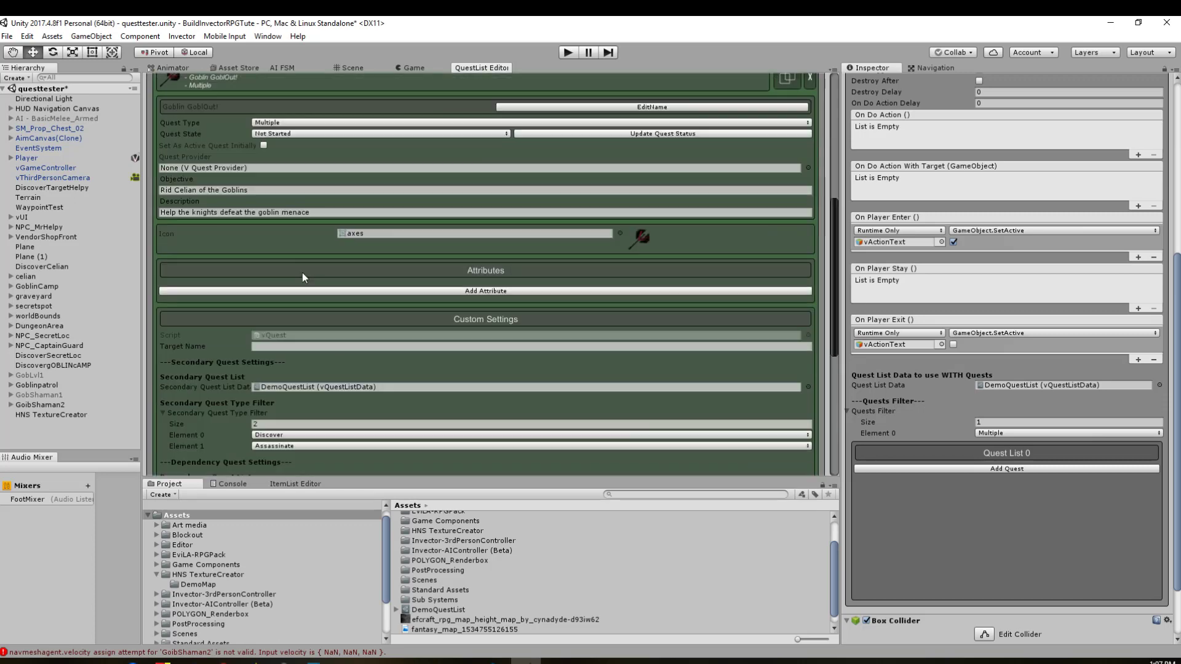
{"action": "scroll", "coordinate": [325, 369], "scroll_direction": "down", "scroll_amount": 8}
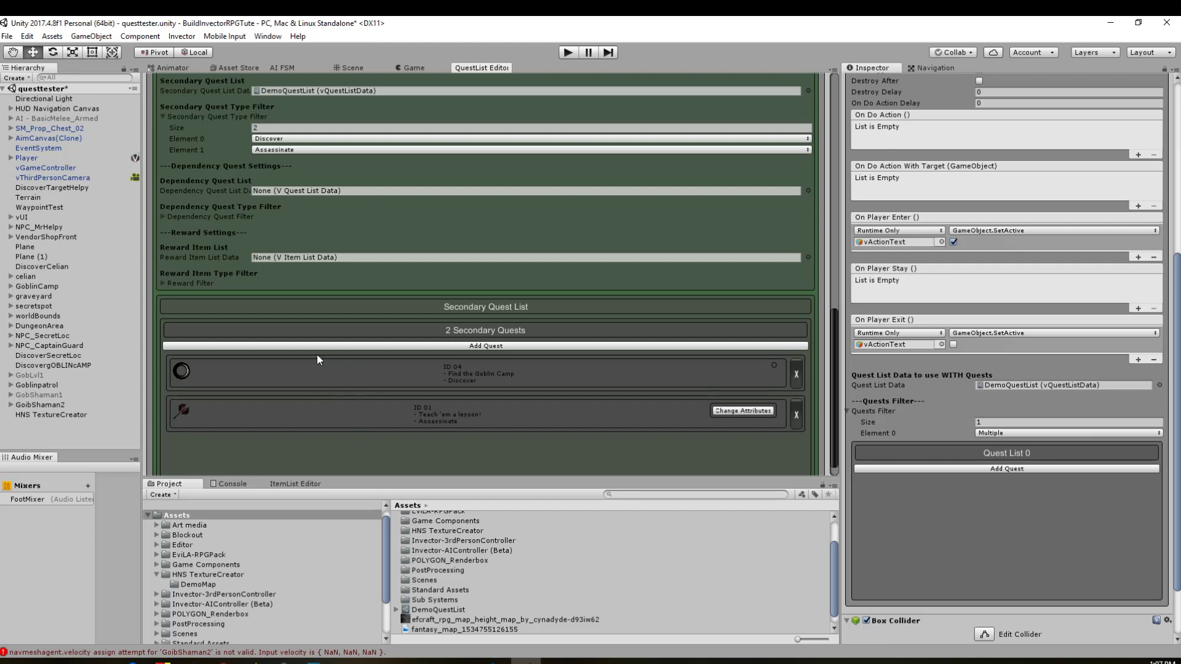
{"action": "scroll", "coordinate": [546, 297], "scroll_direction": "up", "scroll_amount": 7}
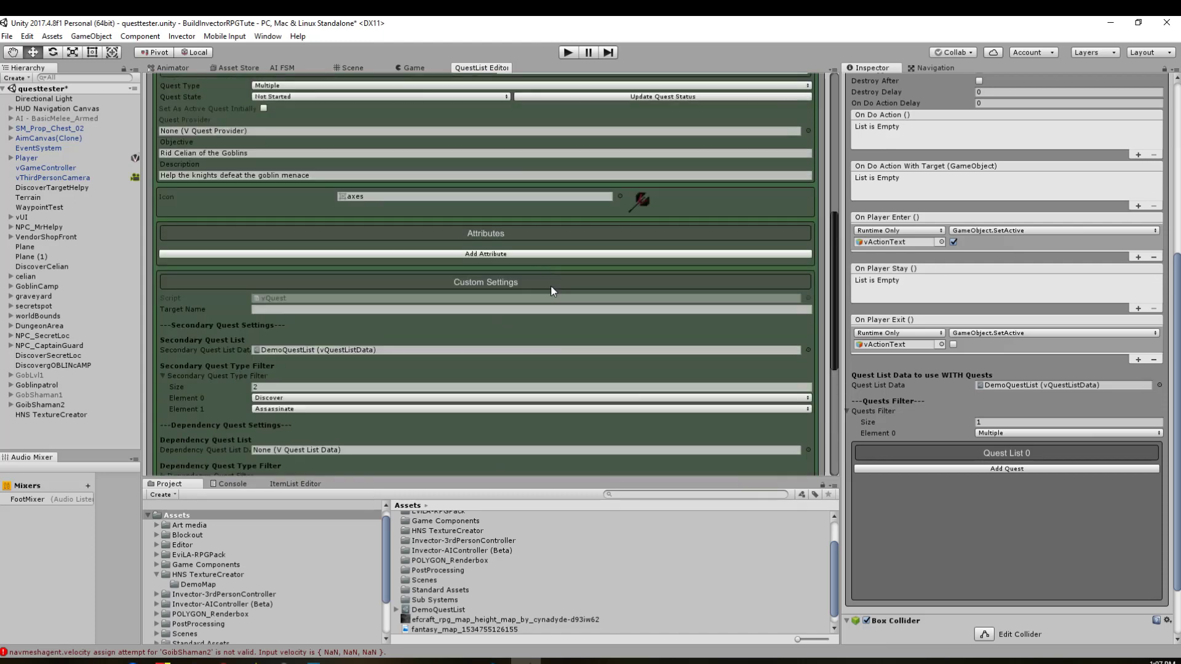
{"action": "scroll", "coordinate": [547, 304], "scroll_direction": "down", "scroll_amount": 8}
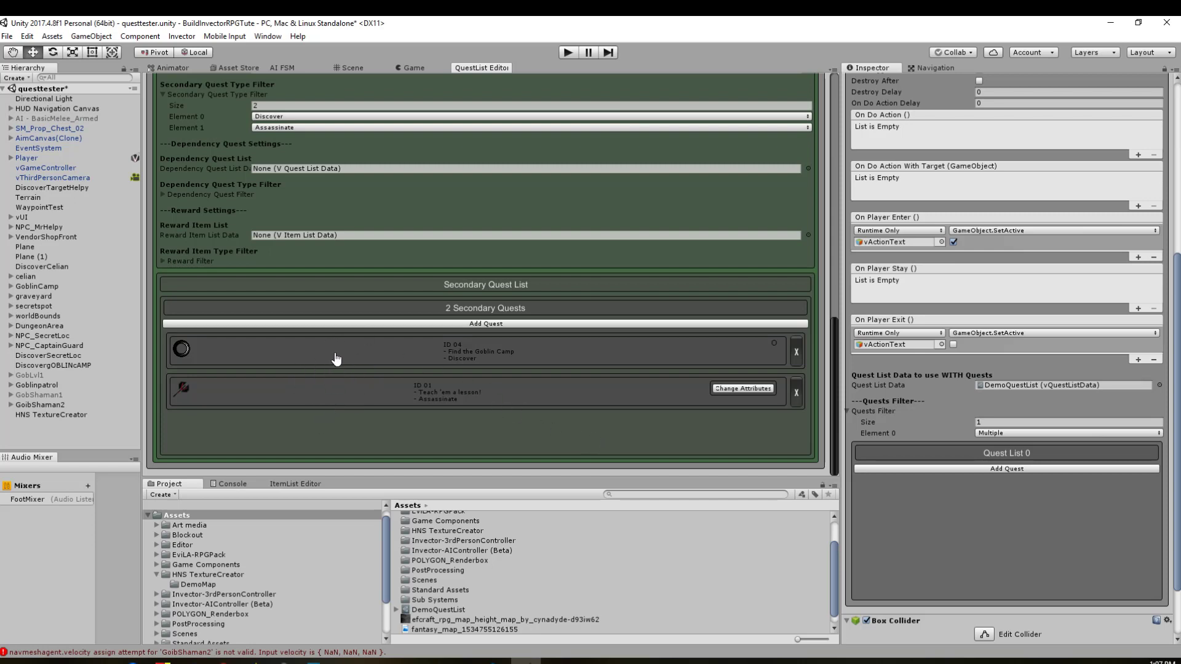
Open the "Teach 'em a lesson!" quest and review its quest state options, objective and description
{"action": "left_click", "coordinate": [379, 356]}
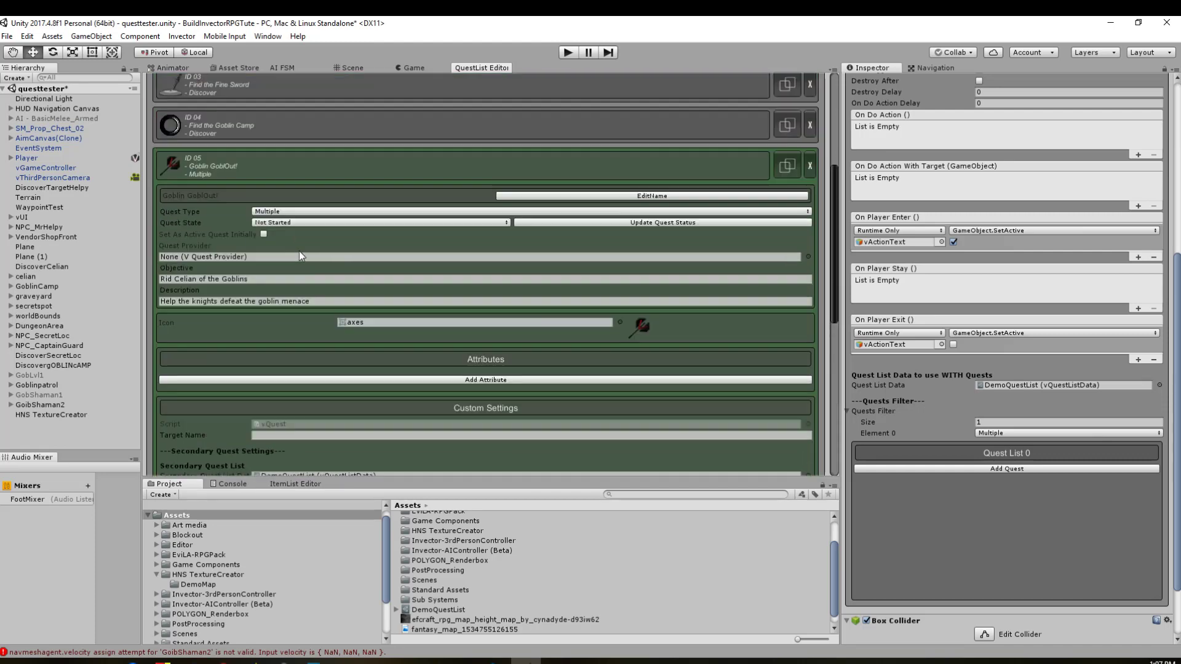
{"action": "left_click", "coordinate": [320, 170]}
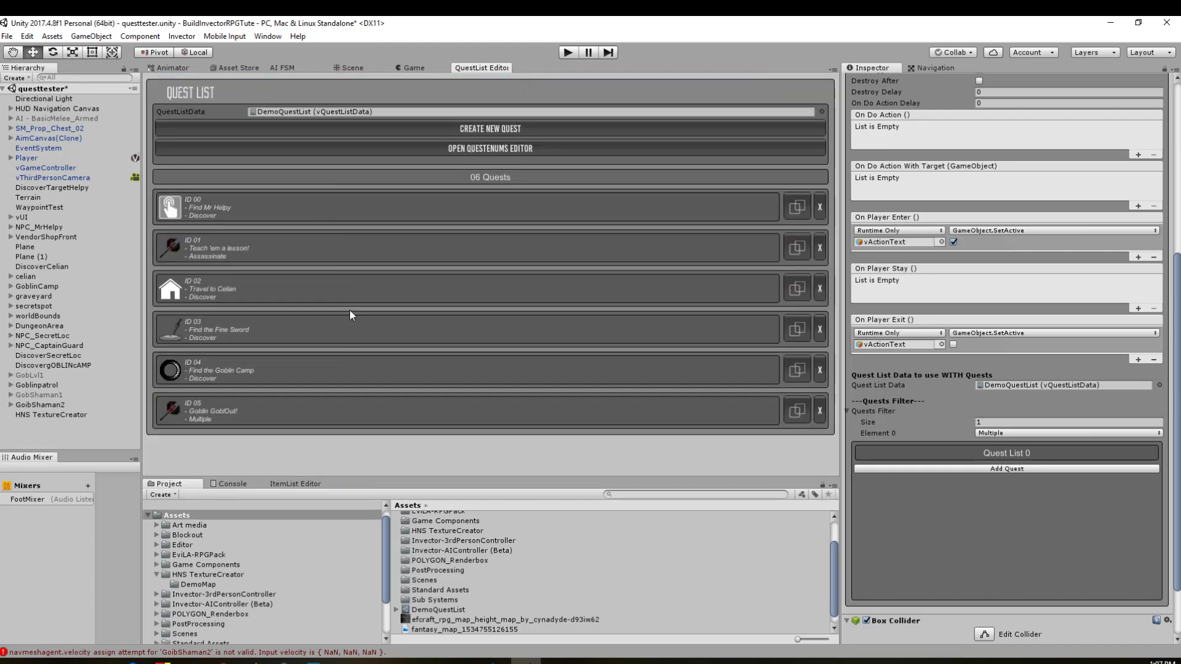
{"action": "left_click", "coordinate": [317, 254]}
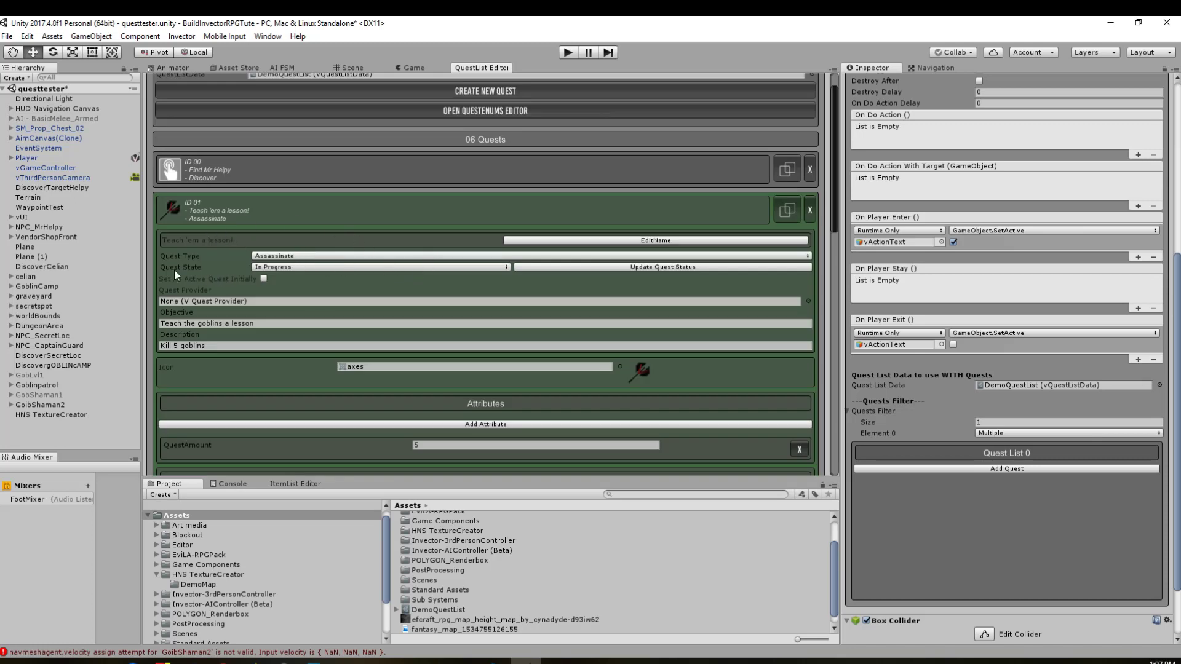
{"action": "left_click", "coordinate": [508, 266]}
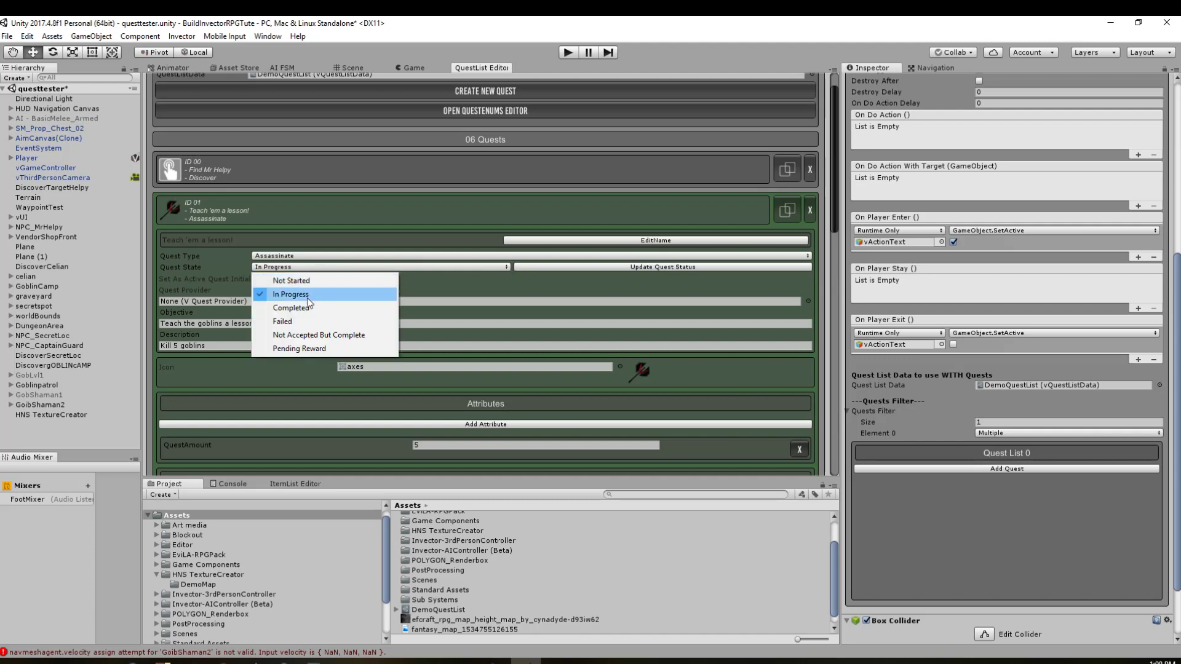
{"action": "left_click", "coordinate": [173, 270]}
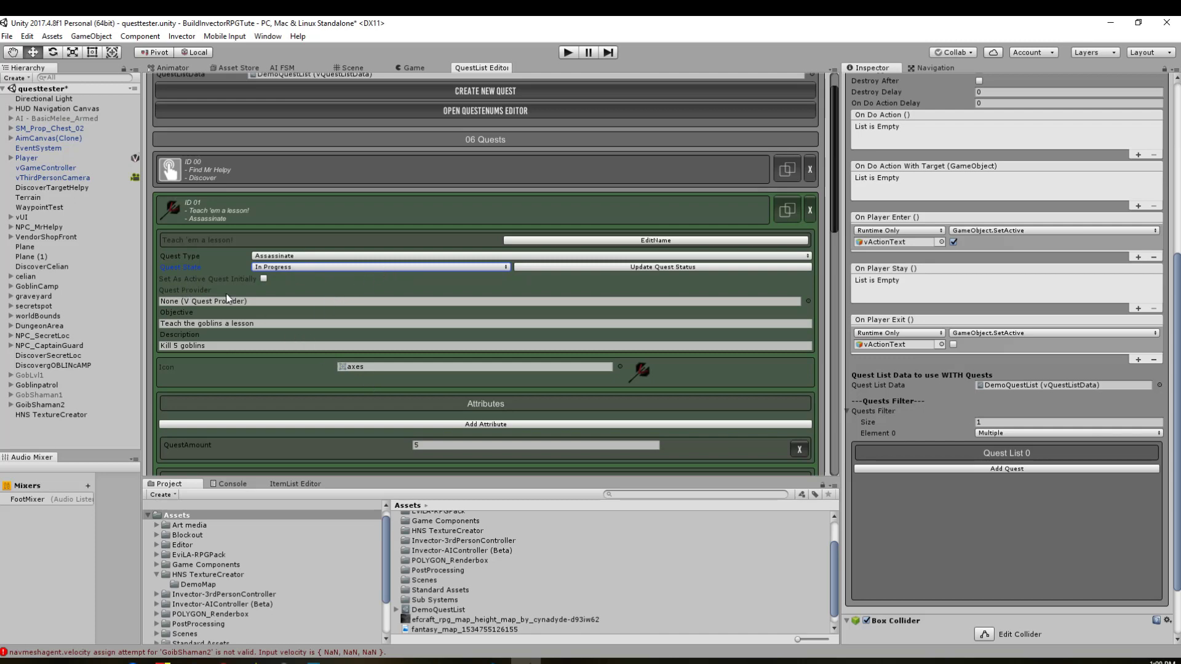
{"action": "left_click", "coordinate": [207, 327]}
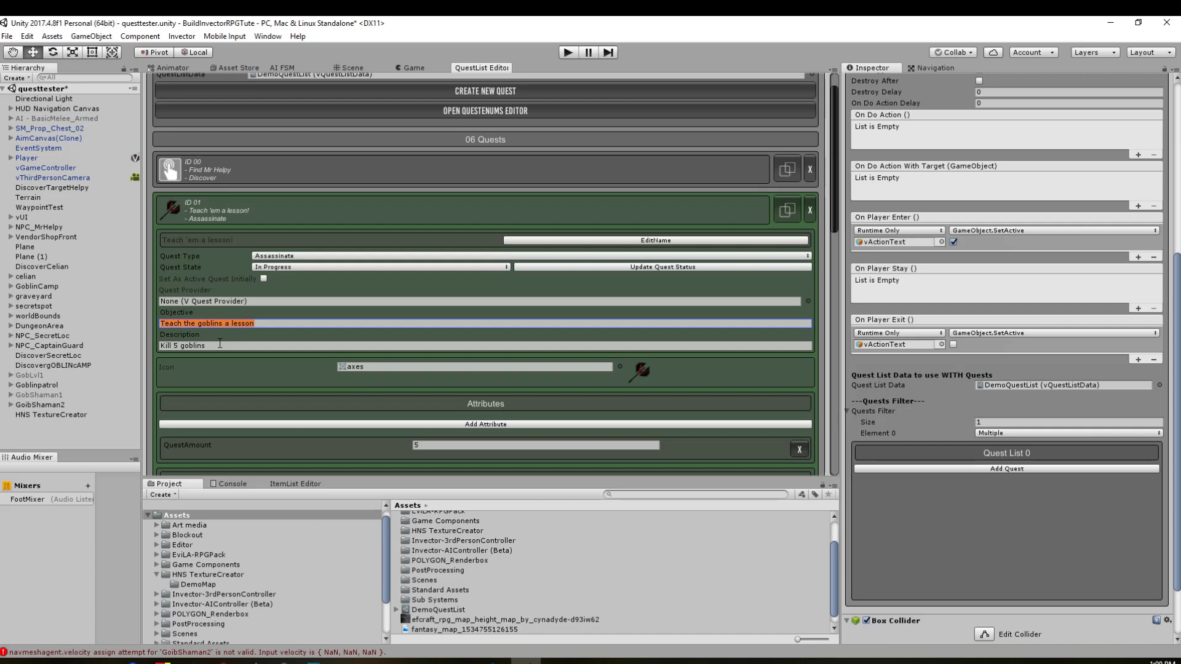
{"action": "left_click", "coordinate": [220, 345]}
{"action": "scroll", "coordinate": [258, 359], "scroll_direction": "down", "scroll_amount": 3}
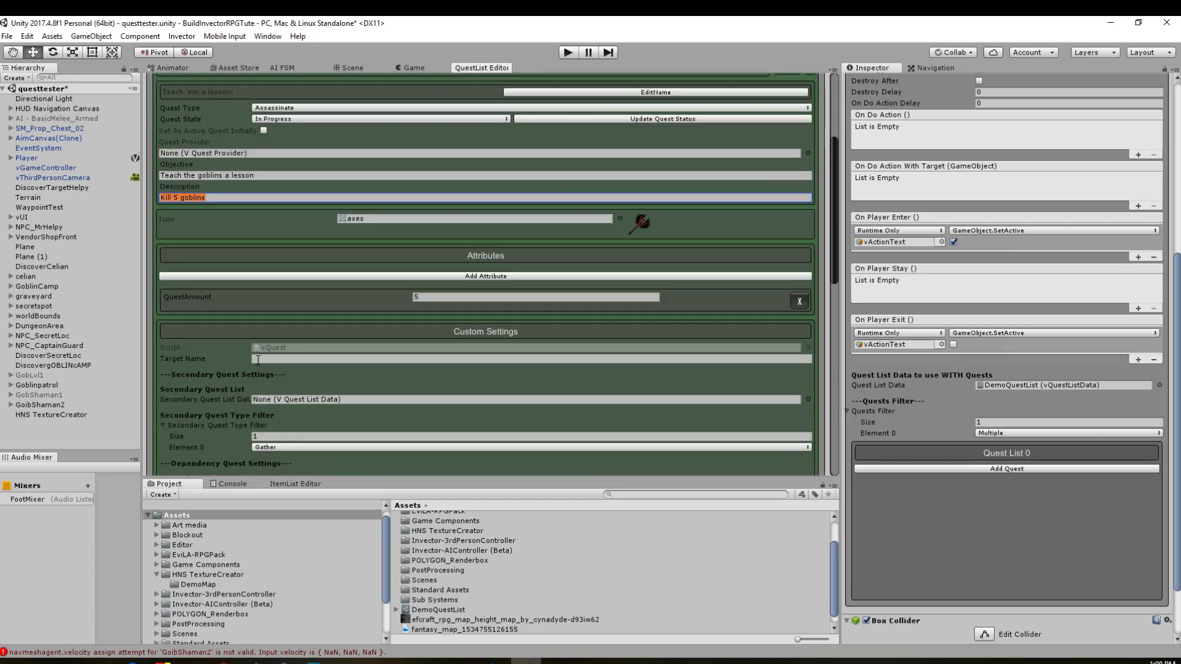
Check which attribute types can be added to the "Teach 'em a lesson!" quest
{"action": "left_click", "coordinate": [409, 277]}
{"action": "left_click", "coordinate": [353, 282]}
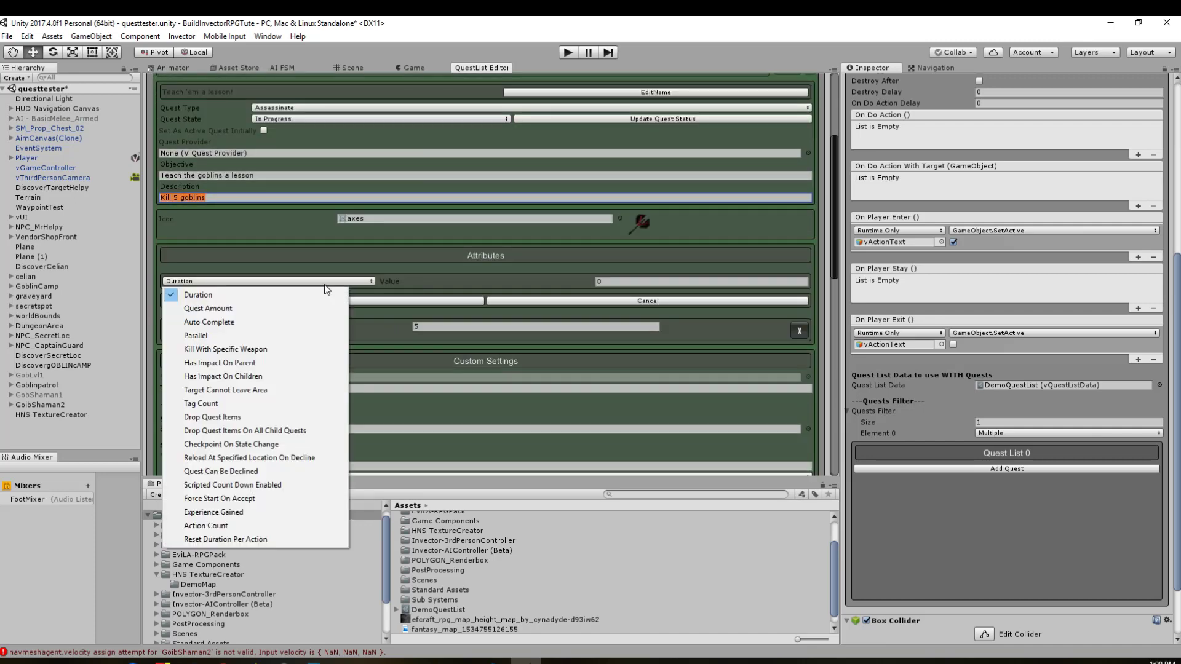
{"action": "left_click", "coordinate": [472, 276]}
{"action": "left_click", "coordinate": [573, 300]}
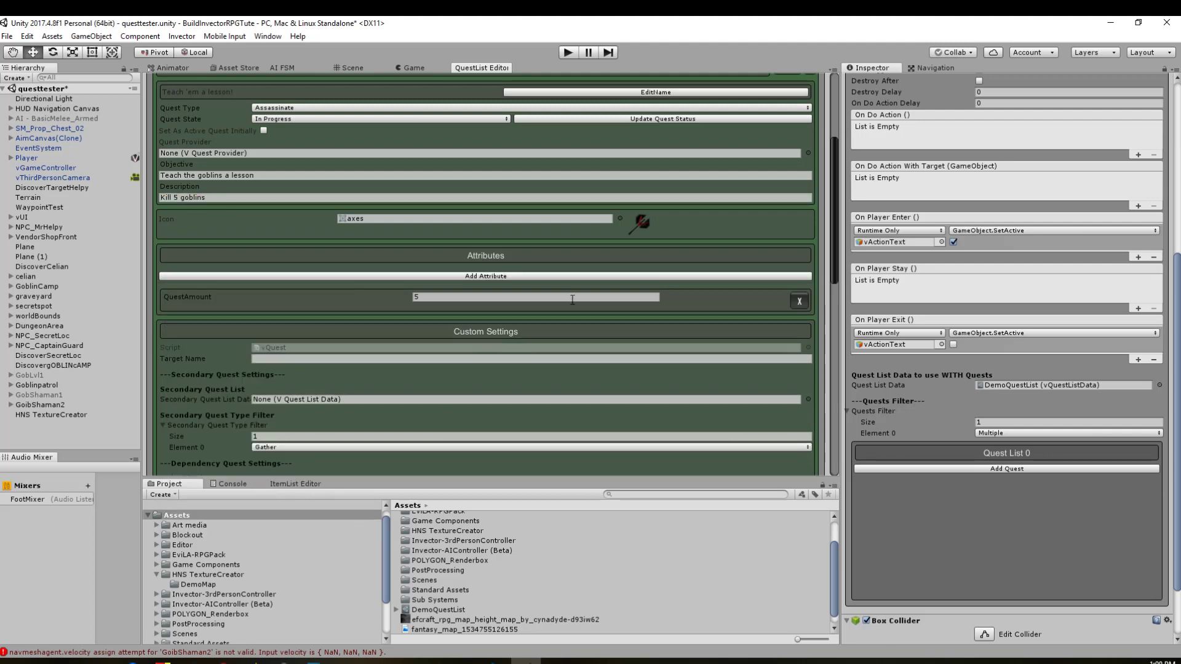
Examine the assassinate object tag, dependency settings and dependent quest list of "Teach 'em a lesson!"
{"action": "scroll", "coordinate": [361, 339], "scroll_direction": "down", "scroll_amount": 6}
{"action": "scroll", "coordinate": [487, 319], "scroll_direction": "down", "scroll_amount": 2}
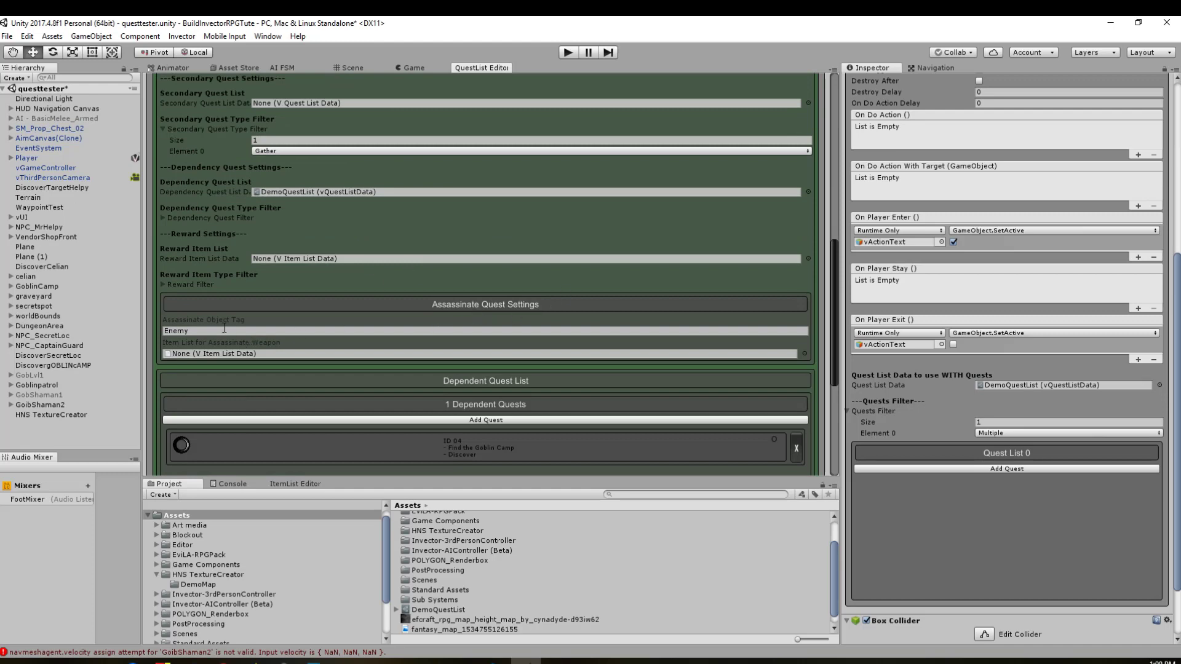
{"action": "left_click", "coordinate": [195, 330]}
{"action": "left_click", "coordinate": [195, 330]}
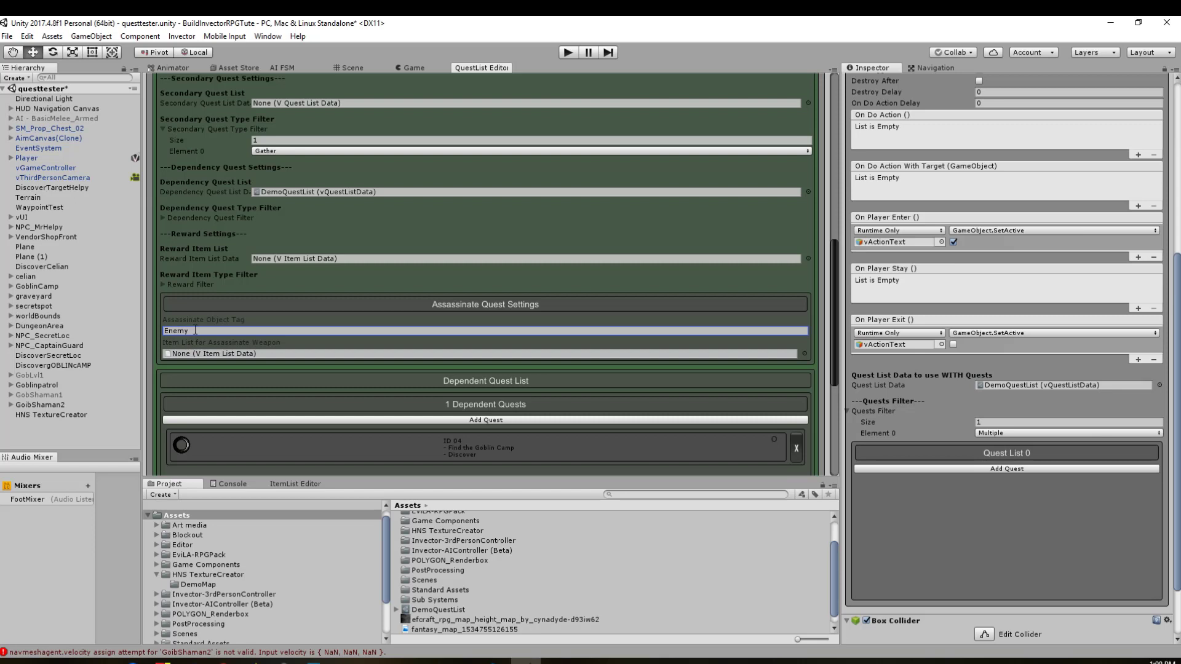
{"action": "double_click", "coordinate": [177, 333]}
{"action": "scroll", "coordinate": [964, 242], "scroll_direction": "up", "scroll_amount": 10}
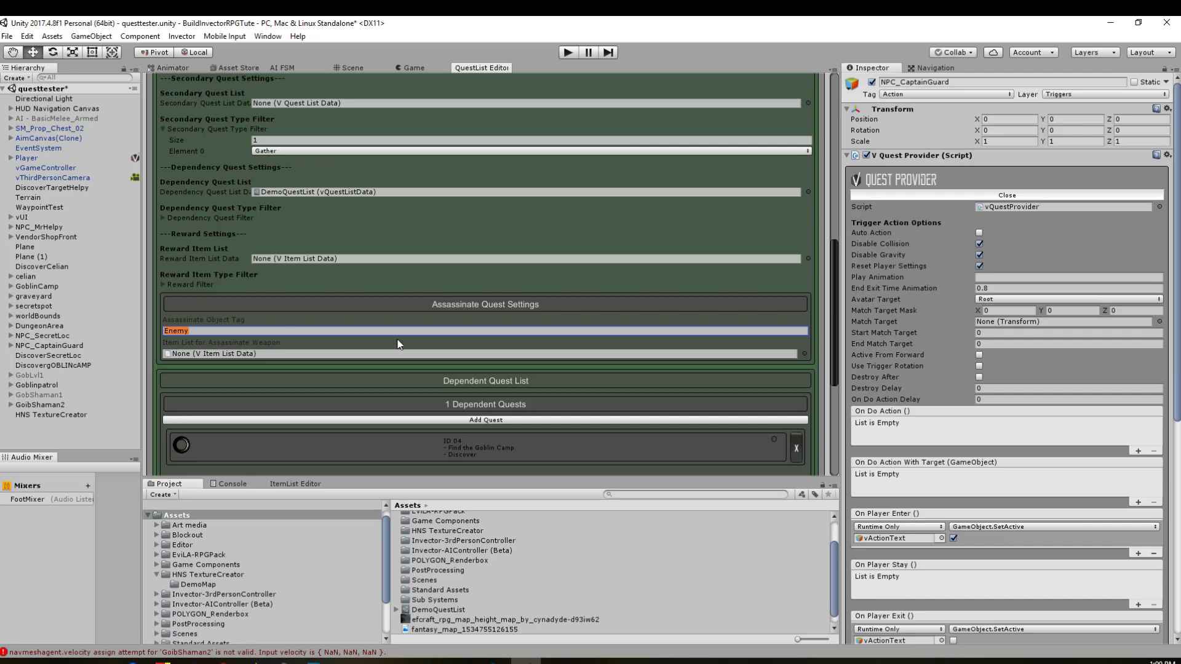
{"action": "scroll", "coordinate": [392, 369], "scroll_direction": "down", "scroll_amount": 3}
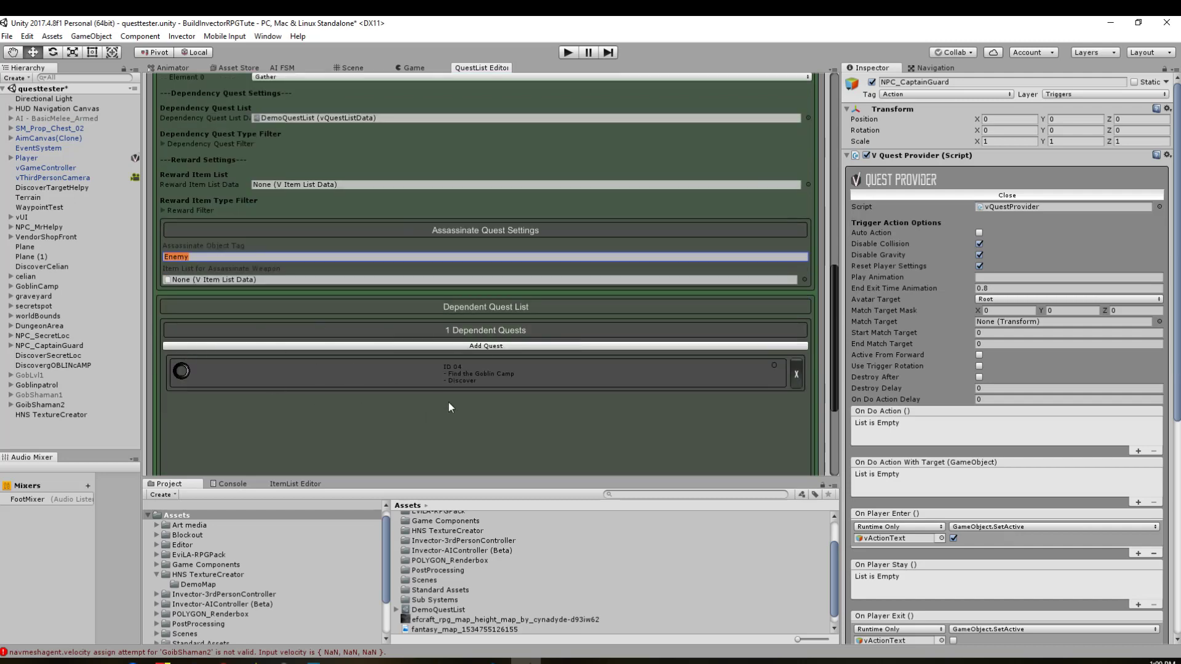
{"action": "scroll", "coordinate": [369, 314], "scroll_direction": "up", "scroll_amount": 3}
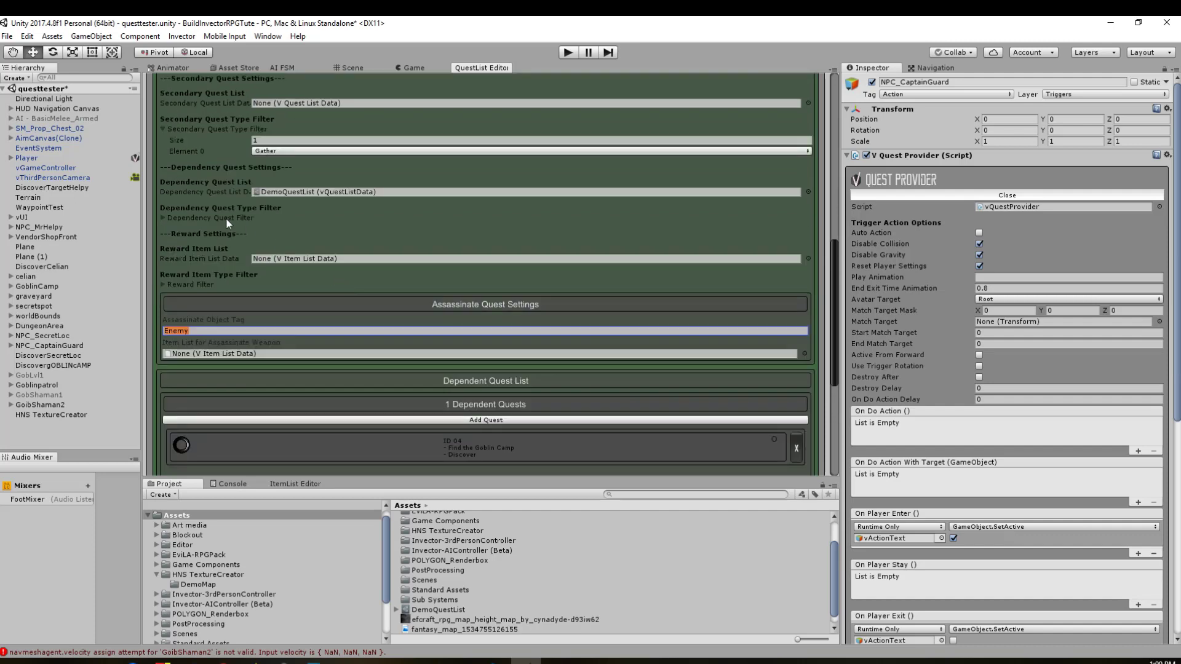
{"action": "scroll", "coordinate": [492, 244], "scroll_direction": "down", "scroll_amount": 4}
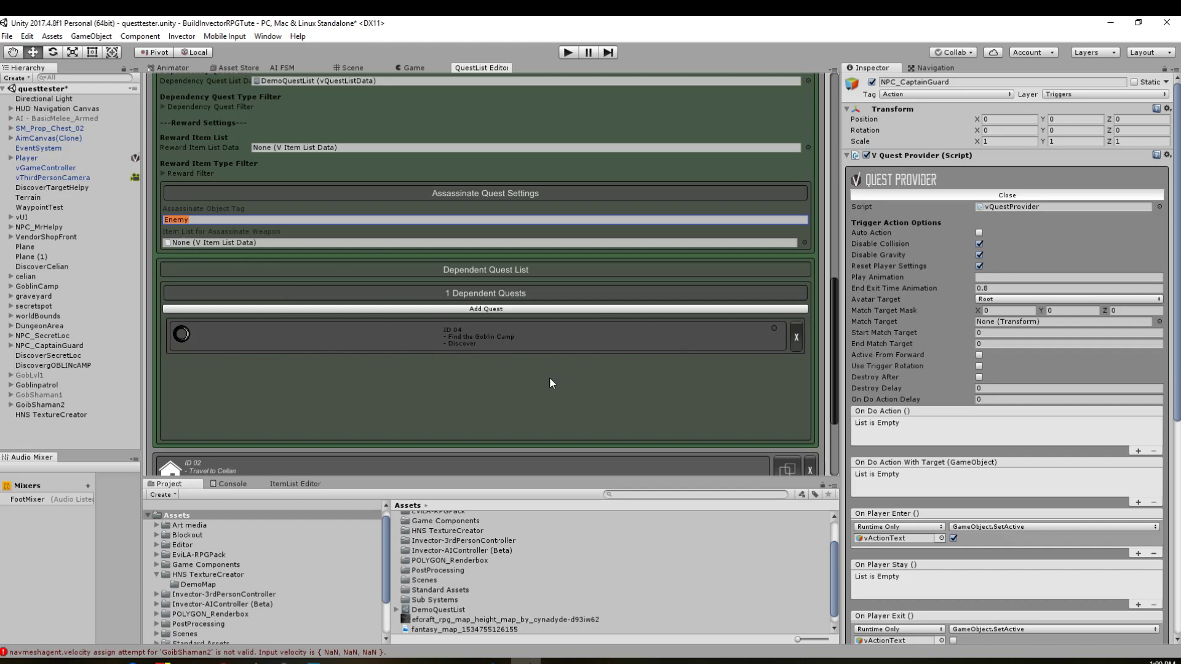
{"action": "scroll", "coordinate": [429, 414], "scroll_direction": "up", "scroll_amount": 10}
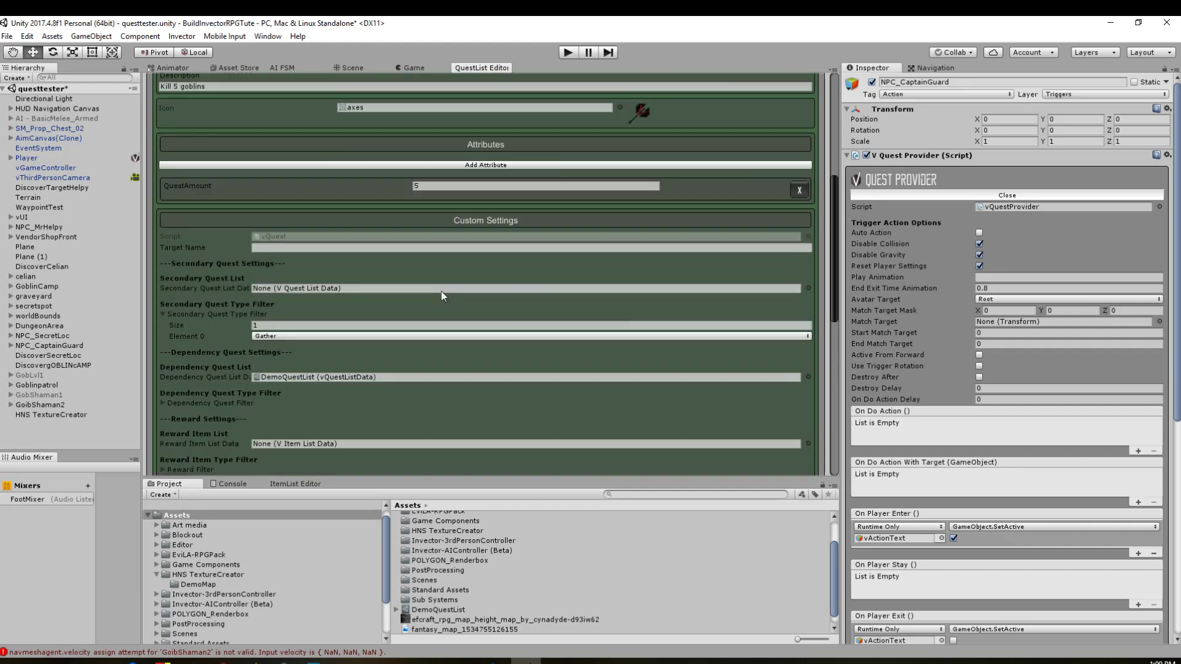
Change the description of "Find the Goblin Camp" to "Locate the goblin camp in the forest to the North"
{"action": "left_click", "coordinate": [316, 254]}
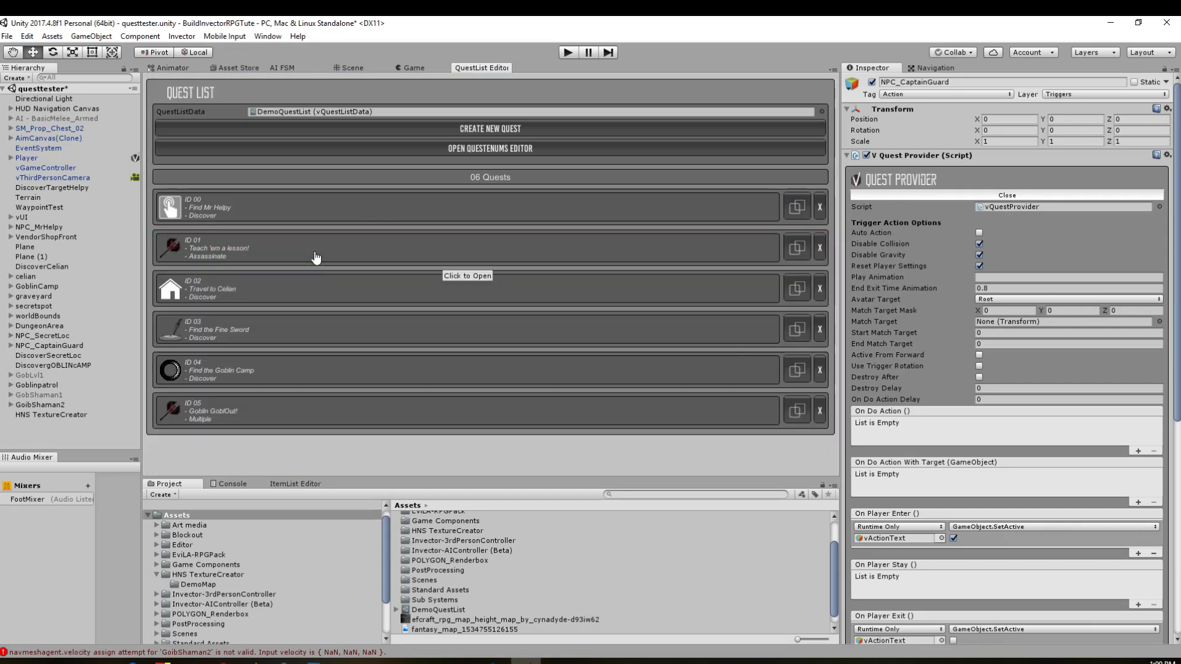
{"action": "left_click", "coordinate": [284, 374]}
{"action": "scroll", "coordinate": [337, 367], "scroll_direction": "down", "scroll_amount": 4}
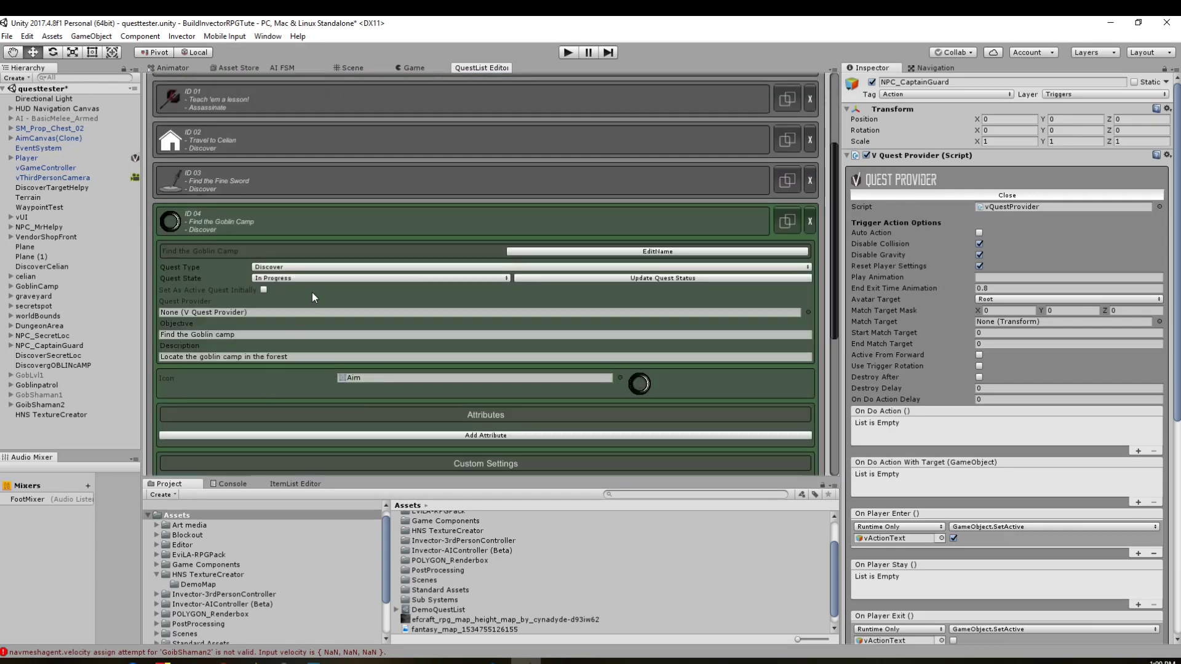
{"action": "scroll", "coordinate": [312, 292], "scroll_direction": "down", "scroll_amount": 3}
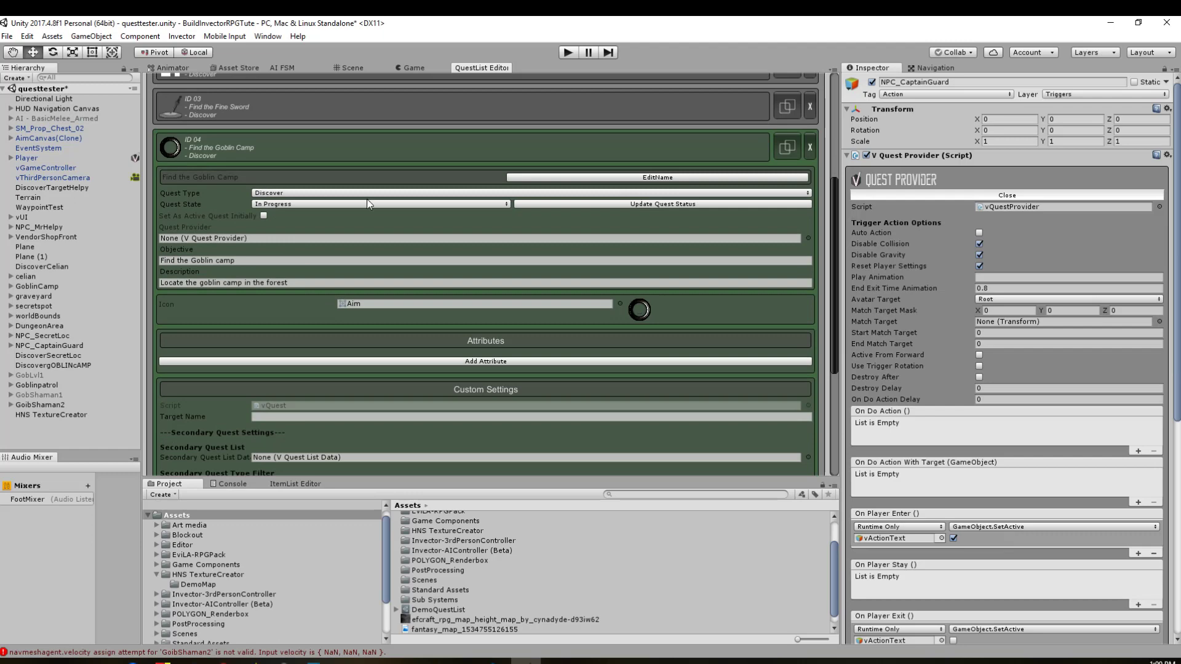
{"action": "scroll", "coordinate": [301, 337], "scroll_direction": "down", "scroll_amount": 9}
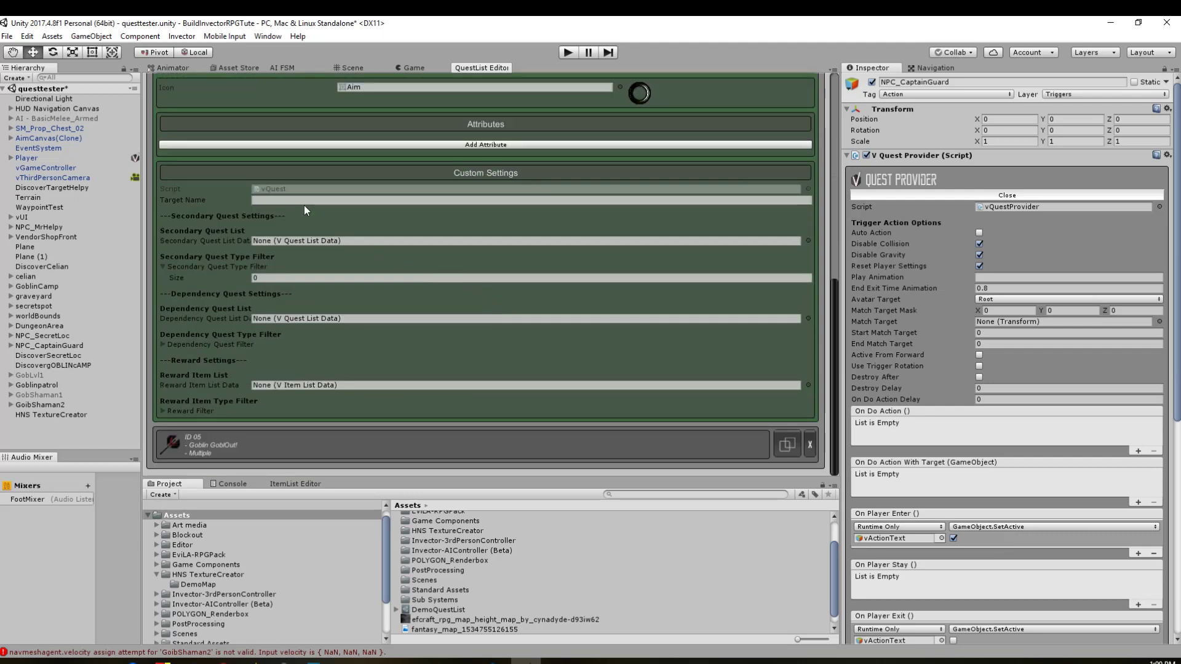
{"action": "scroll", "coordinate": [268, 363], "scroll_direction": "up", "scroll_amount": 8}
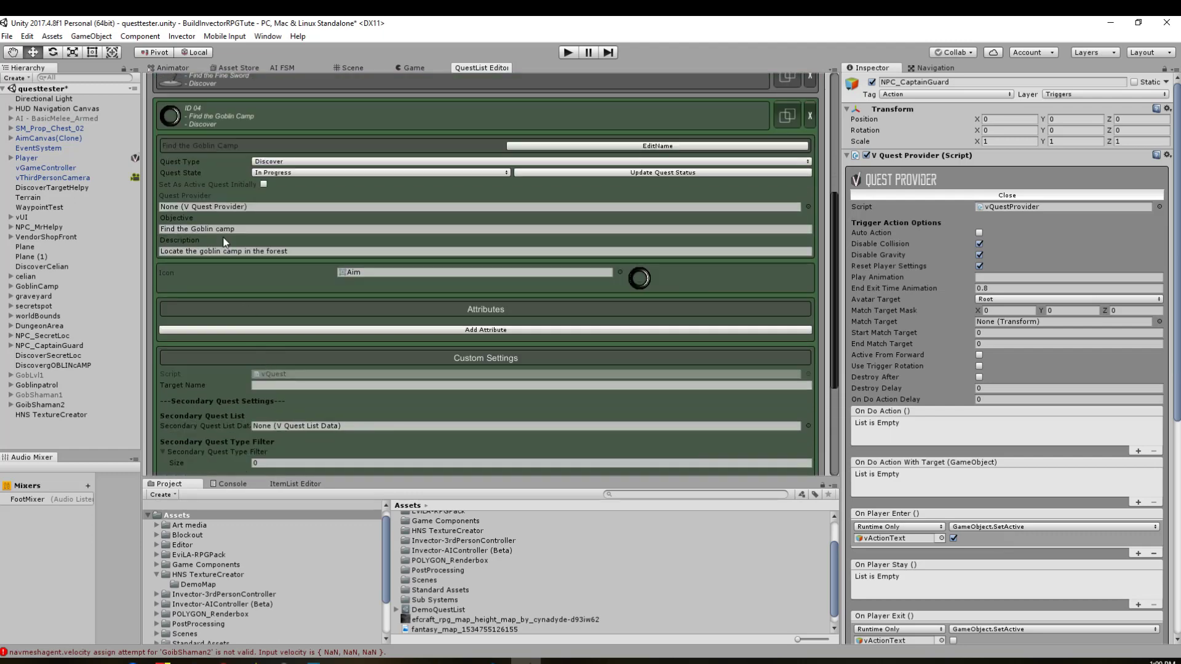
{"action": "left_click", "coordinate": [312, 252]}
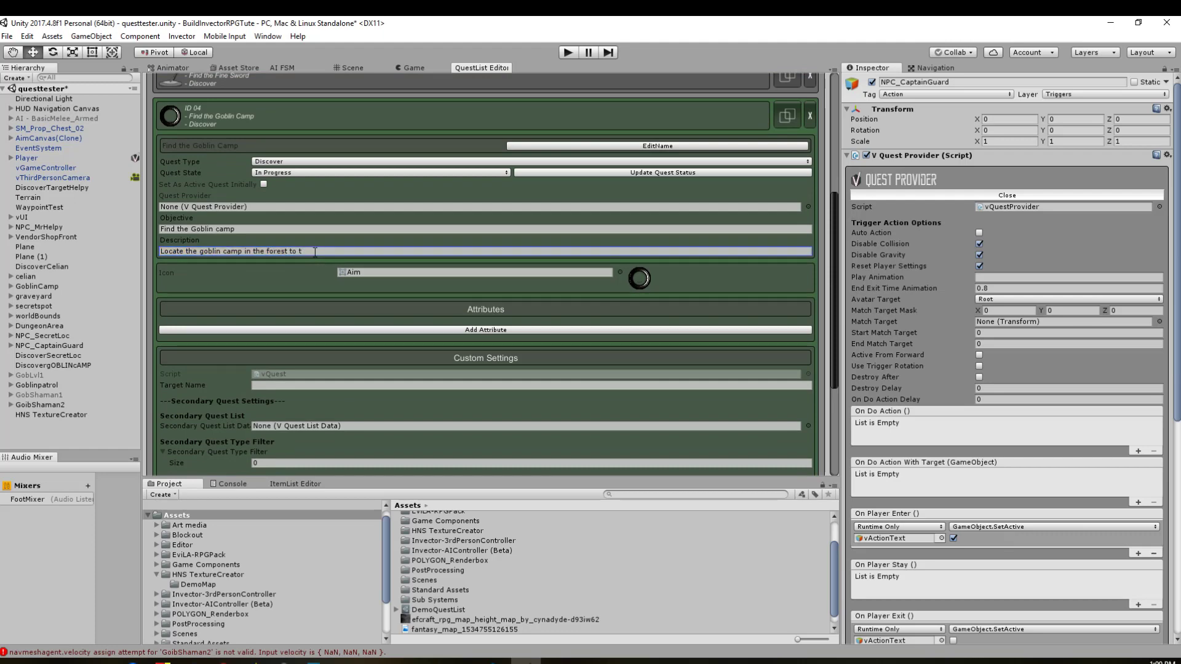
{"action": "type", "text": "to the North"}
{"action": "scroll", "coordinate": [311, 278], "scroll_direction": "up", "scroll_amount": 3}
{"action": "left_click", "coordinate": [374, 205]}
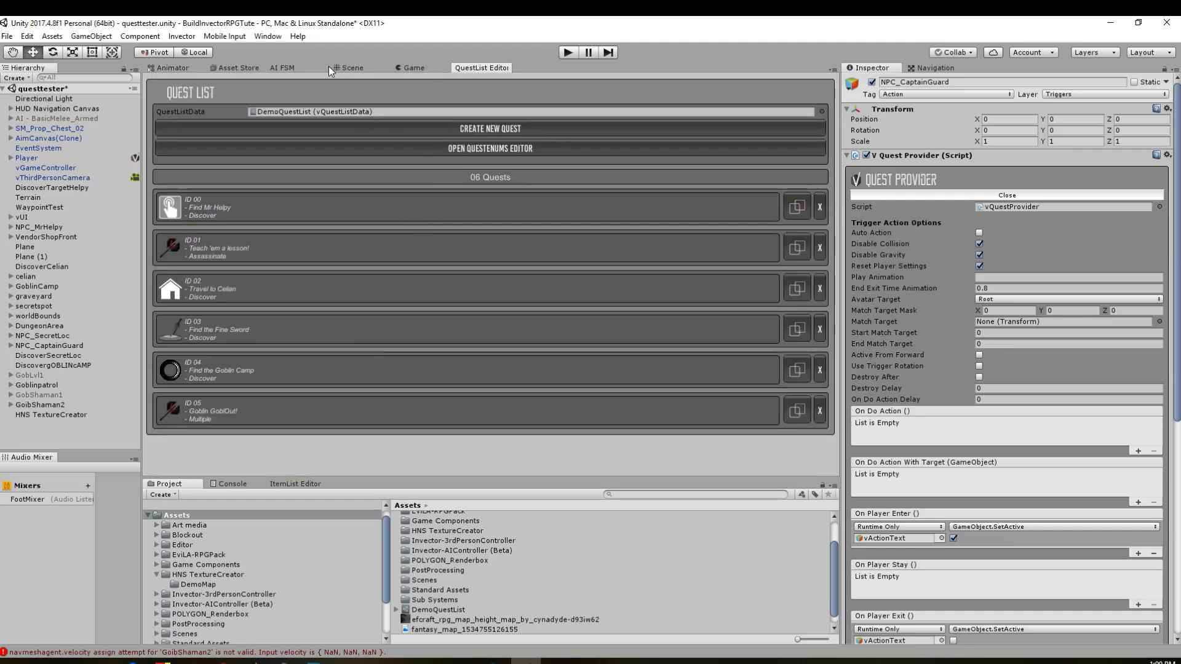
Frame the captain guard in the scene and select the NPC_CaptainGuard quest provider nested under the character
{"action": "left_click", "coordinate": [345, 68]}
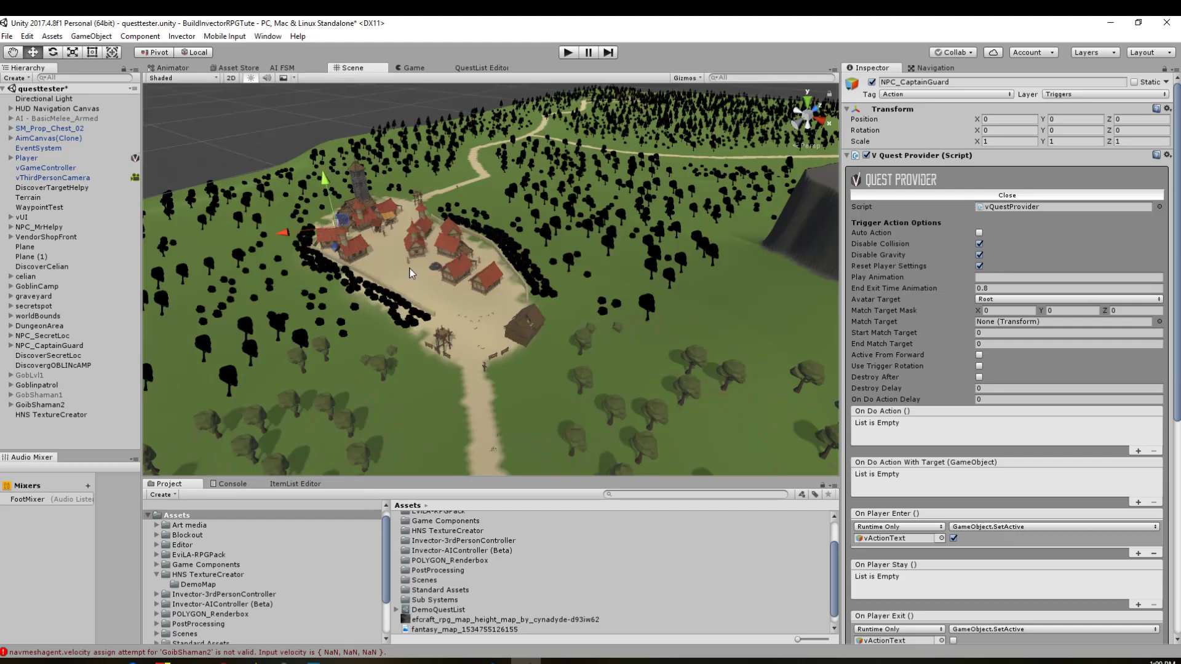
{"action": "key", "text": "f"}
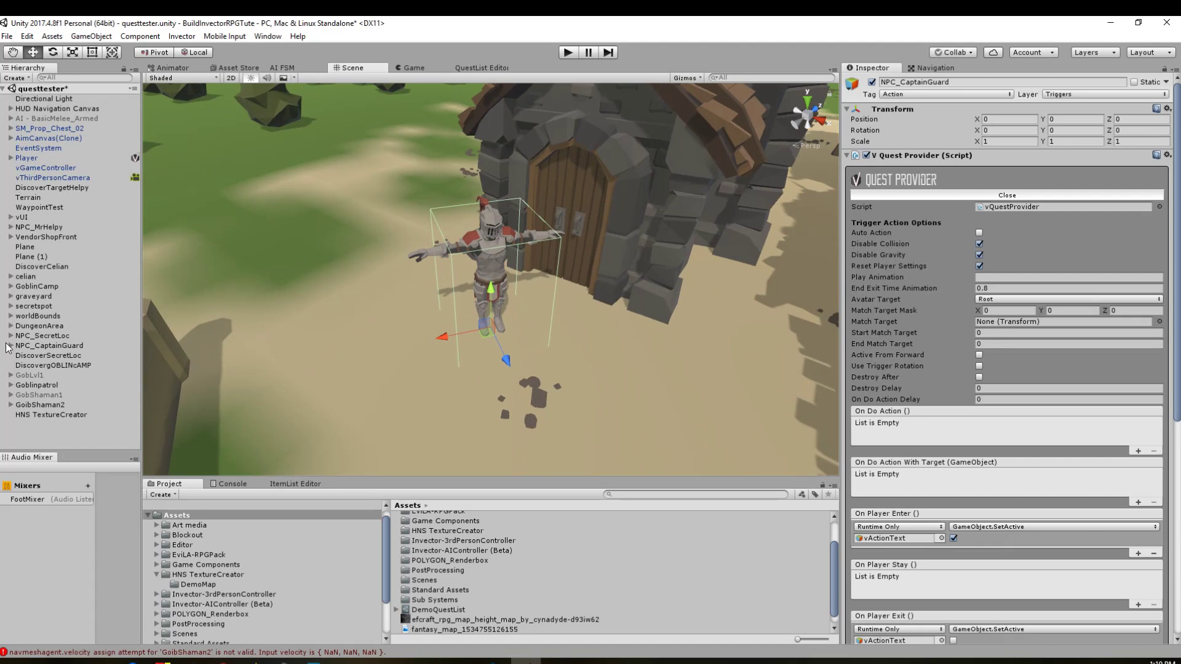
{"action": "left_click", "coordinate": [10, 345]}
{"action": "scroll", "coordinate": [17, 359], "scroll_direction": "down", "scroll_amount": 5}
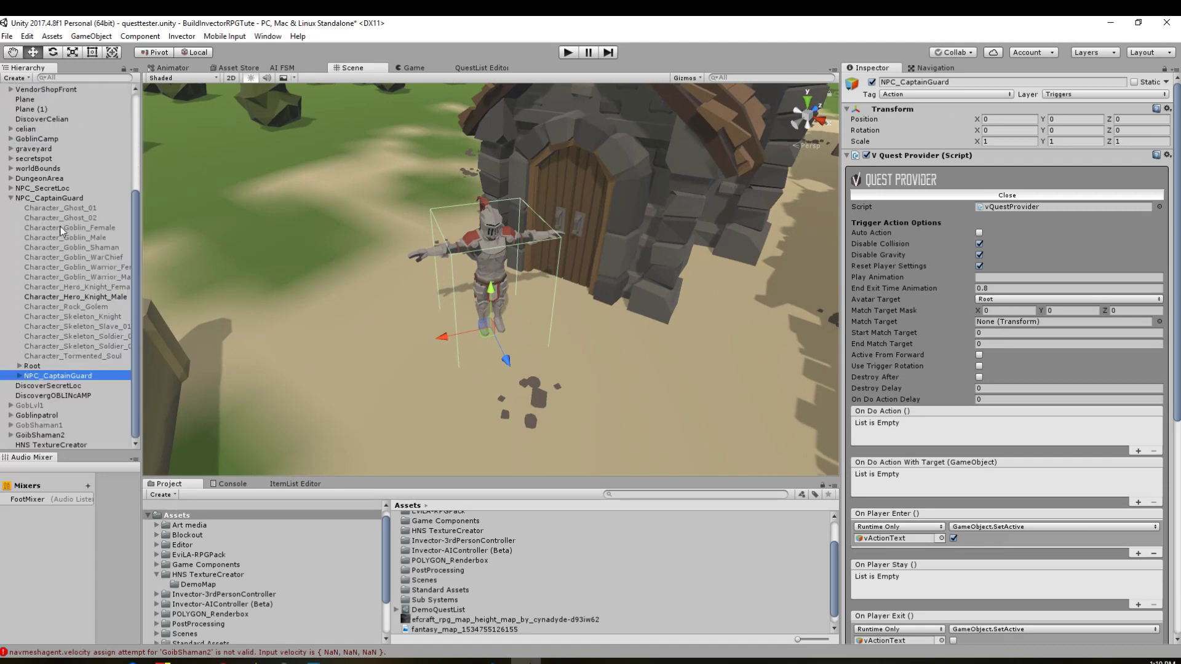
{"action": "left_click", "coordinate": [68, 377]}
{"action": "left_click", "coordinate": [45, 385]}
{"action": "left_click", "coordinate": [65, 376]}
Add "Goblin GoblOut!" to the captain guard's quest list, keeping the quest filter's Element 0 as Multiple
{"action": "scroll", "coordinate": [949, 228], "scroll_direction": "down", "scroll_amount": 10}
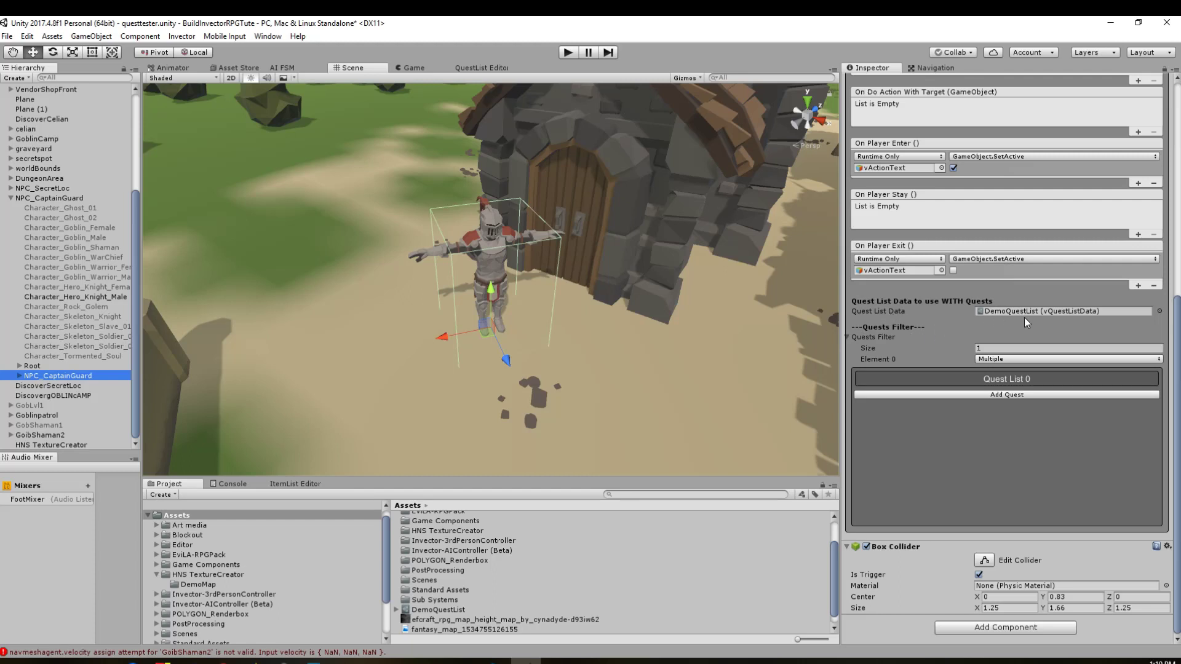
{"action": "left_click", "coordinate": [1000, 356]}
{"action": "left_click", "coordinate": [917, 374]}
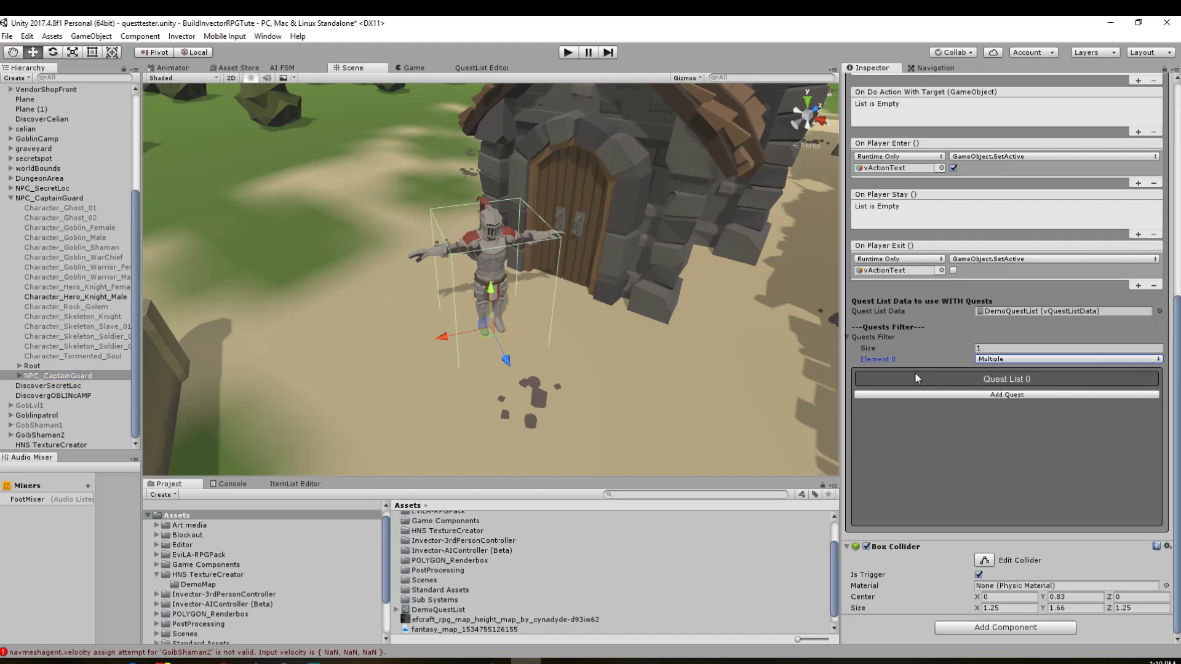
{"action": "left_click", "coordinate": [973, 393]}
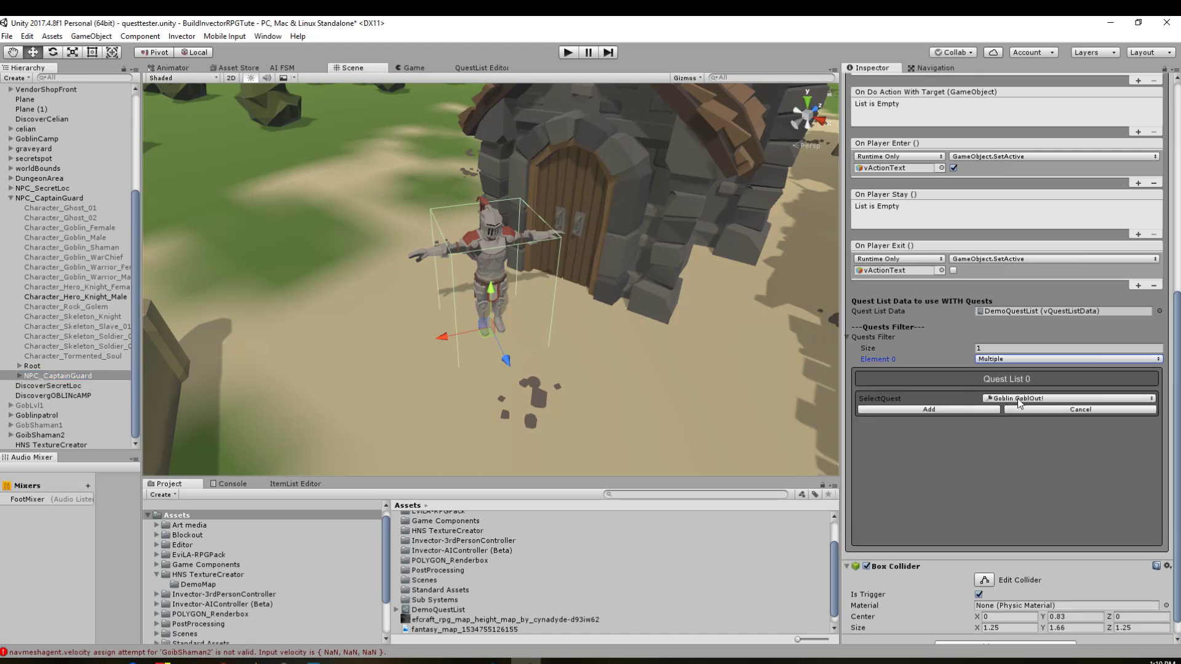
{"action": "left_click", "coordinate": [946, 410]}
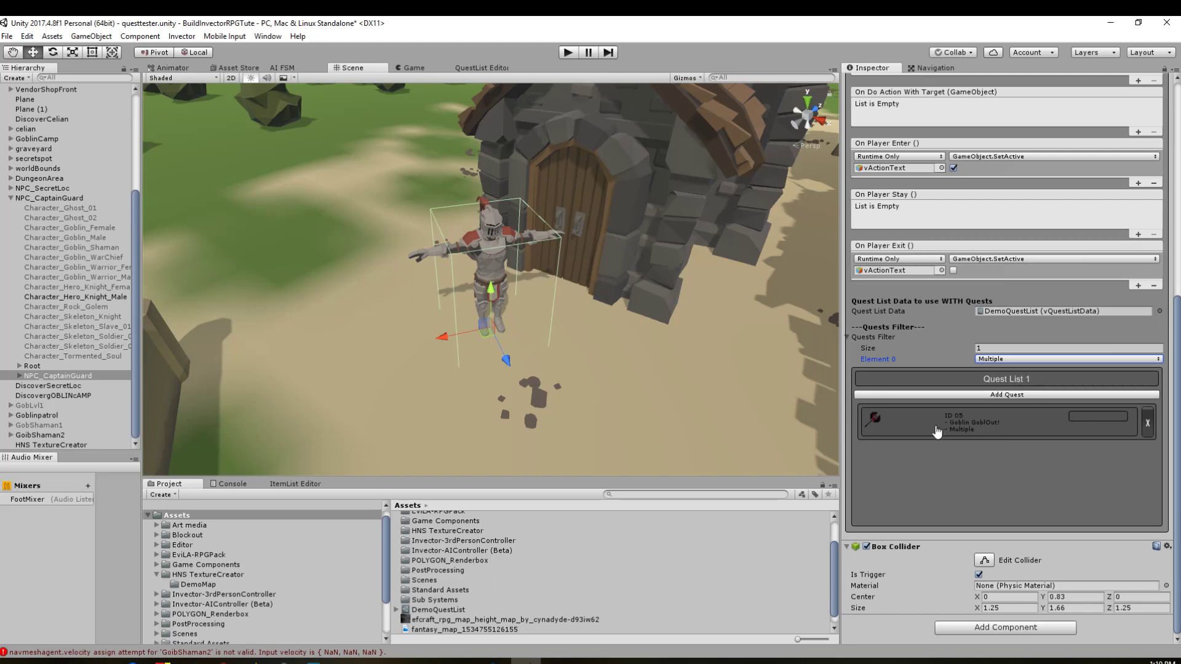
Play the game and run the character through the village to the captain guard
{"action": "left_click", "coordinate": [568, 53]}
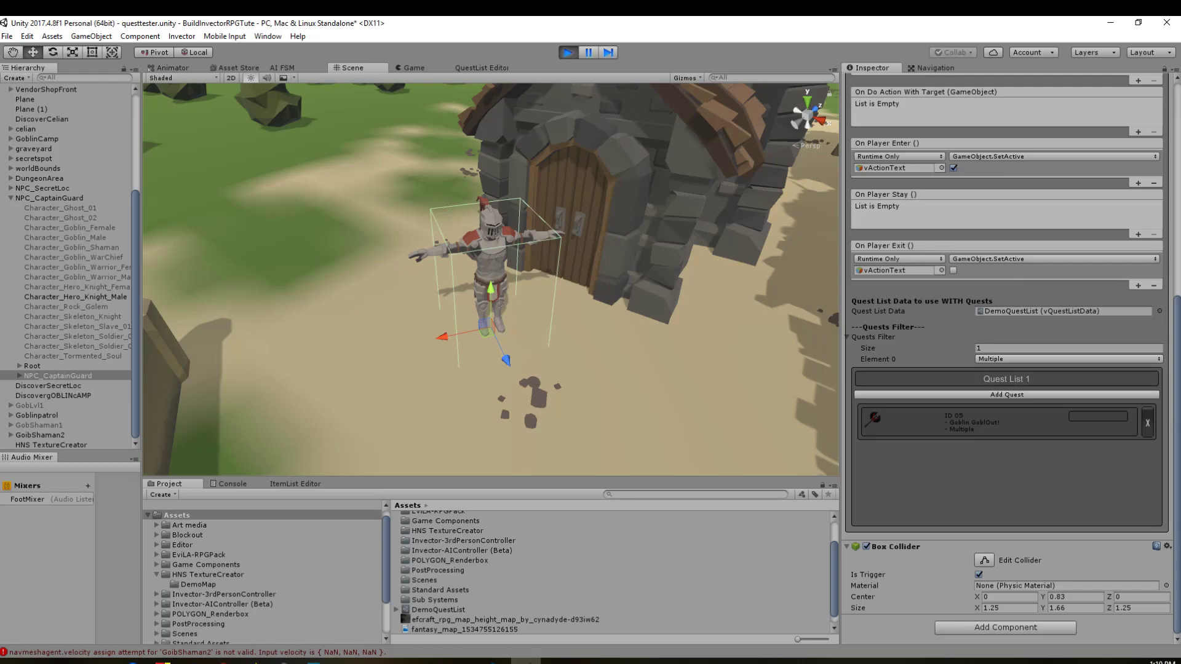
{"action": "key", "text": "s"}
{"action": "key", "text": "w"}
{"action": "key", "text": "shift+w"}
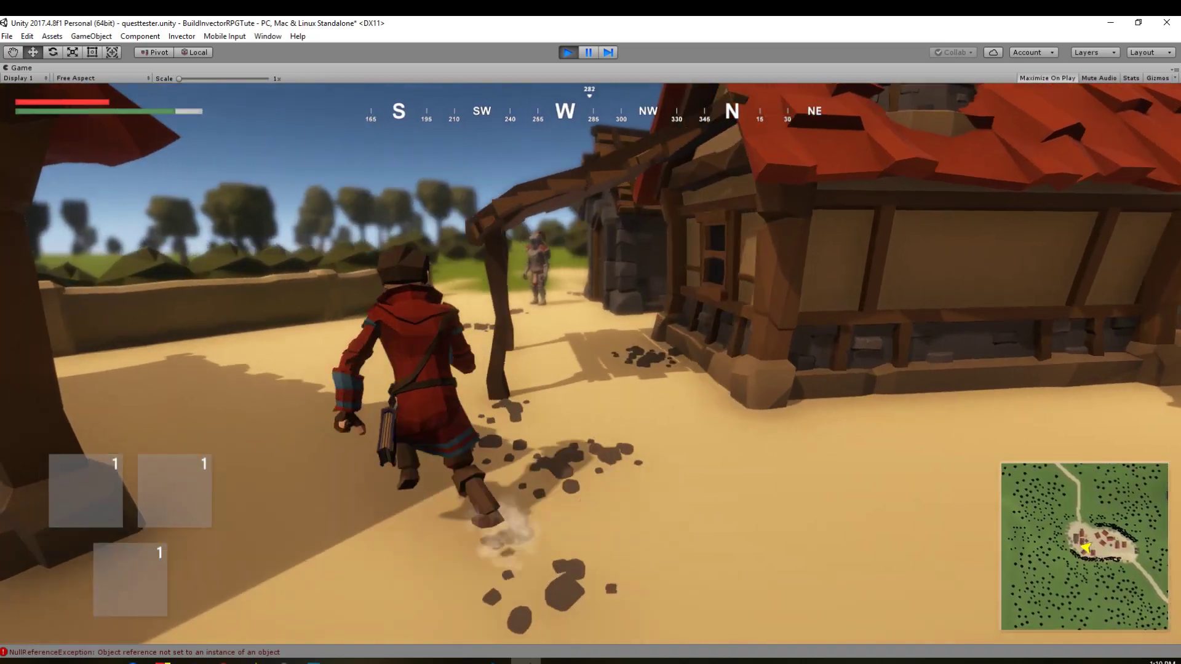
{"action": "key", "text": "w"}
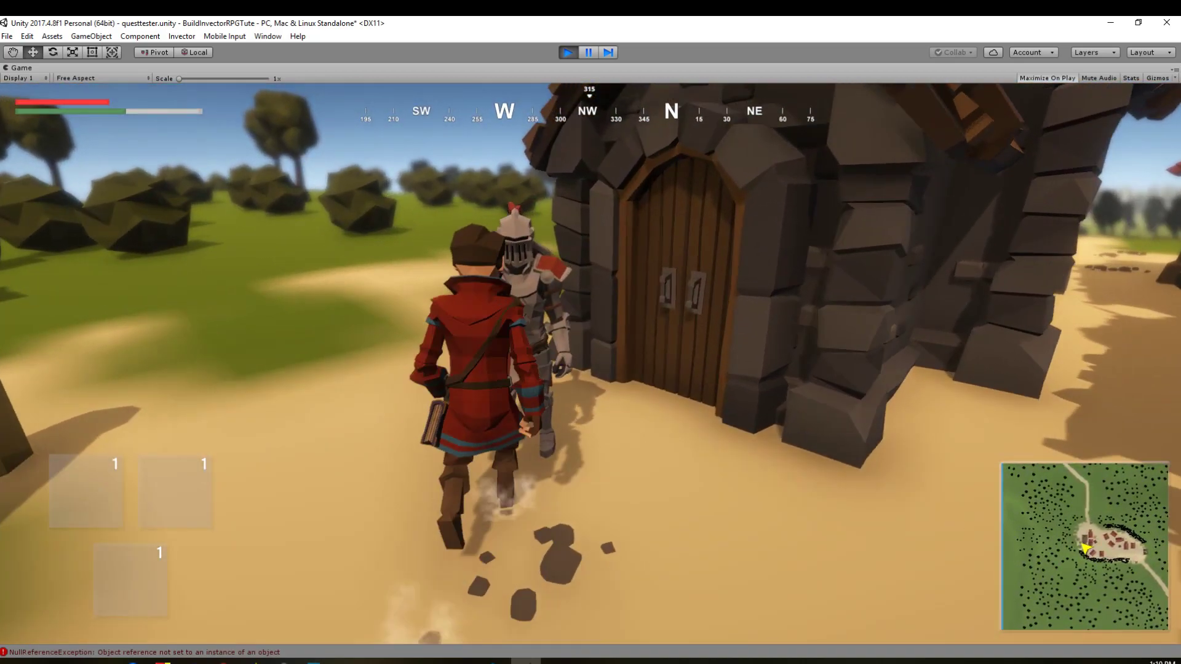
Talk to the captain guard, accept the "Goblin GoblOut!" quest and step away from him
{"action": "key", "text": "e"}
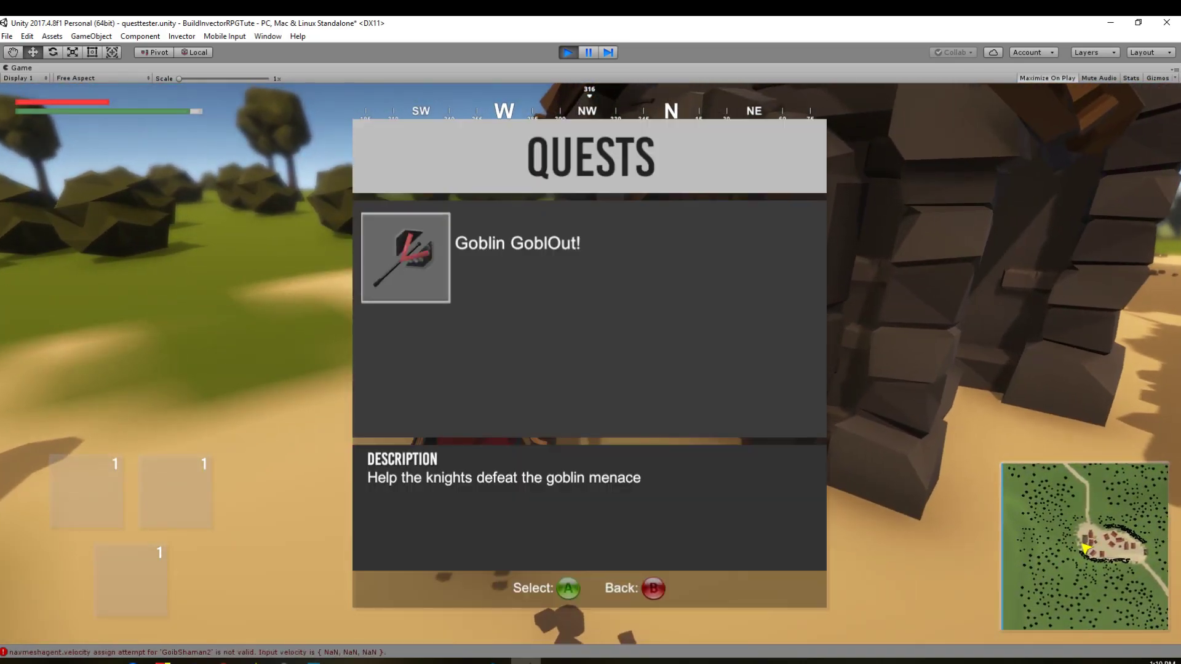
{"action": "key", "text": "Return"}
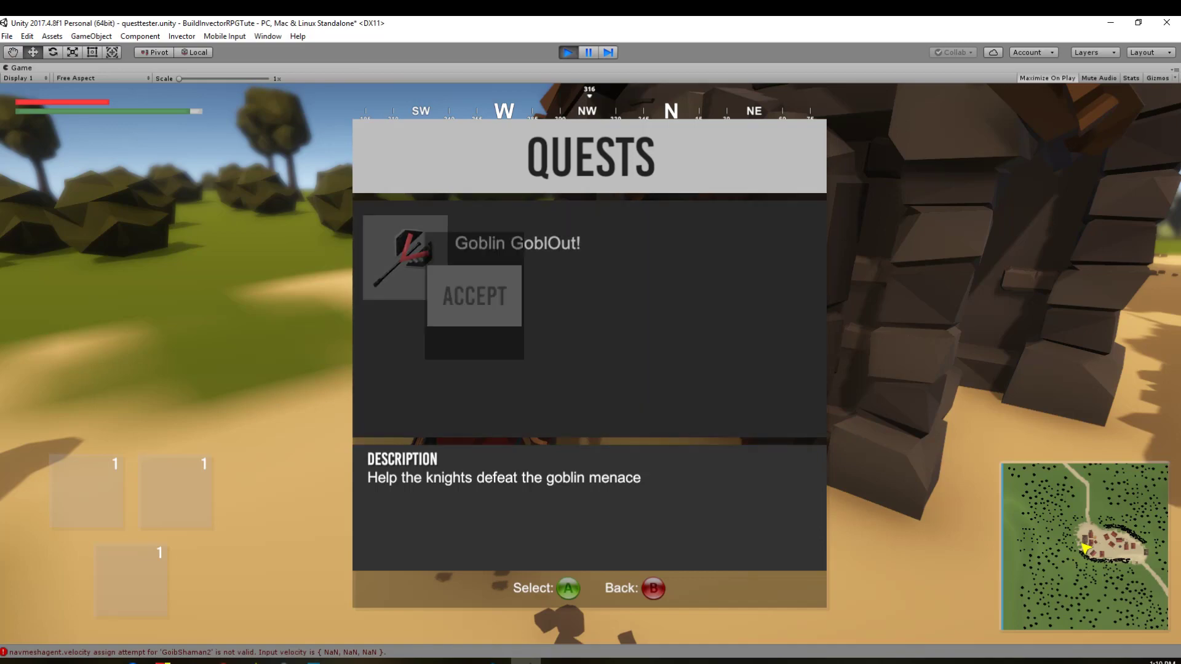
{"action": "key", "text": "Return"}
{"action": "key", "text": "s"}
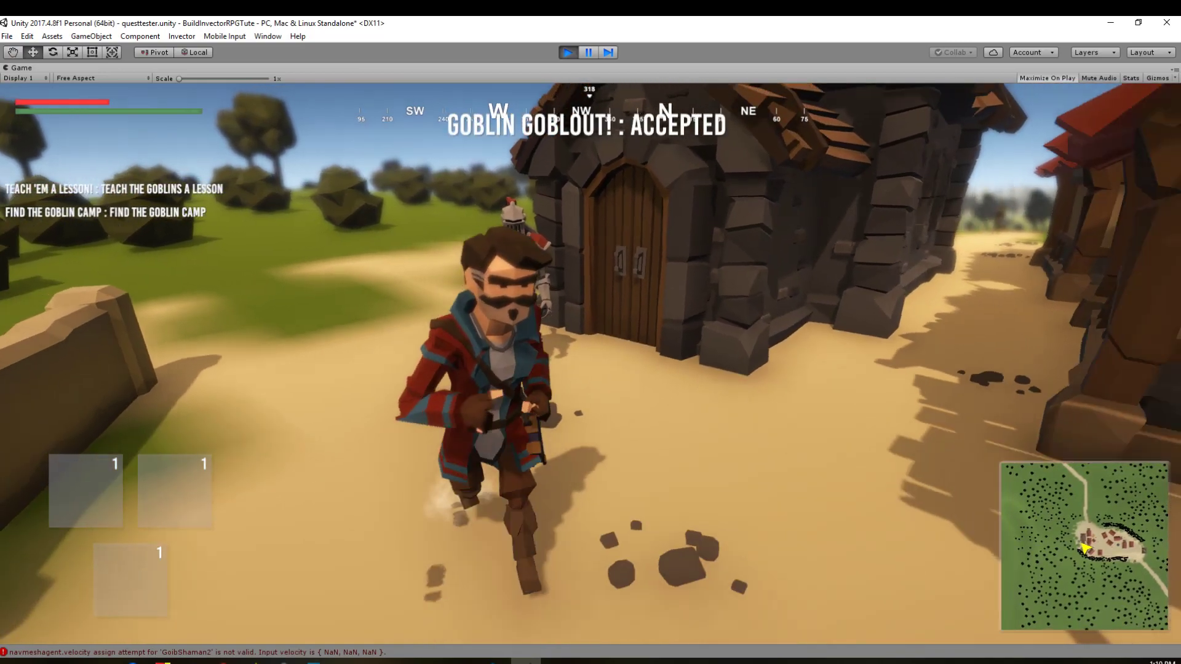
Run back into the village and check the objectives of "Goblin GoblOut!" in the player's quest log
{"action": "key", "text": "w"}
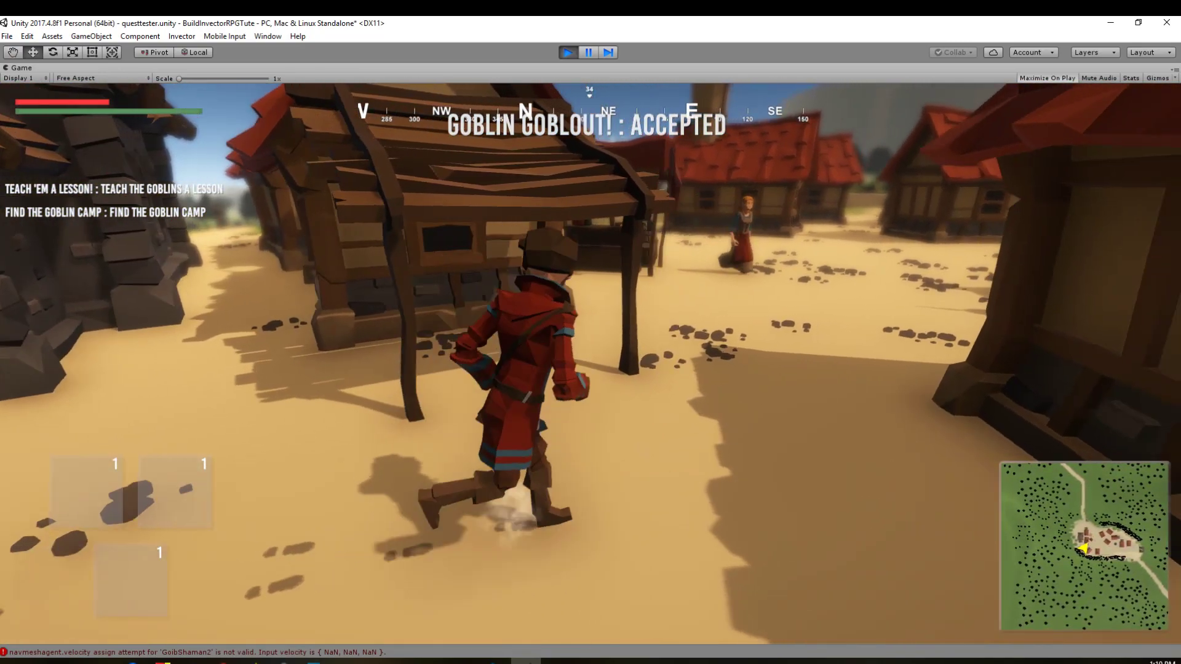
{"action": "key", "text": "i"}
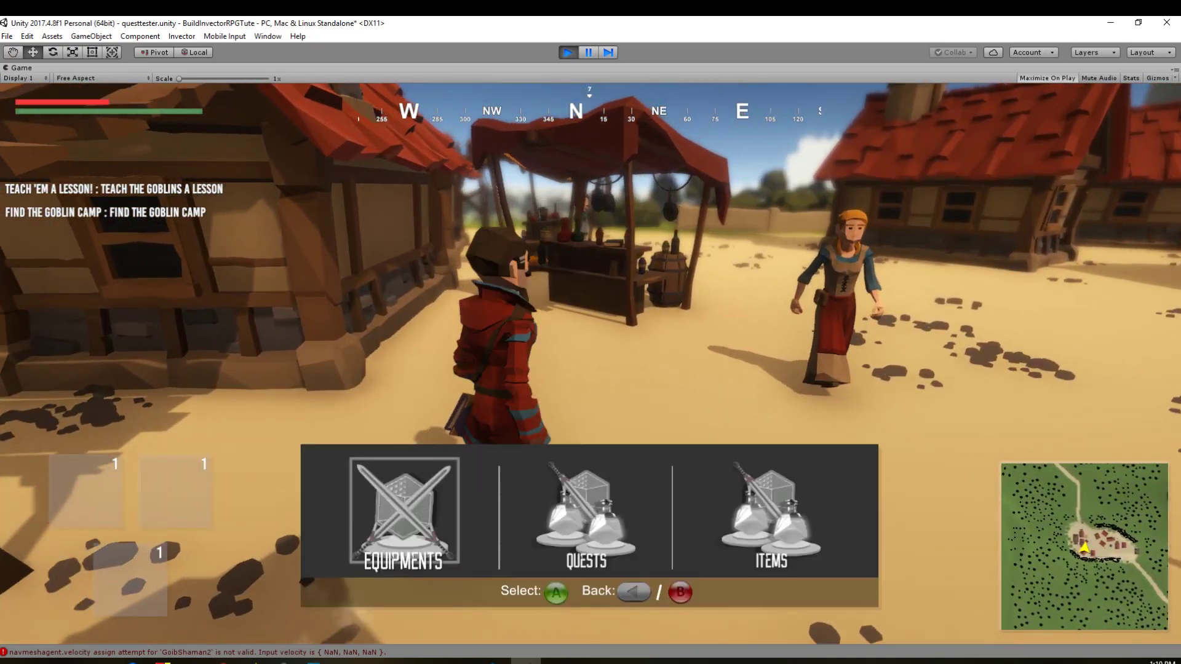
{"action": "key", "text": "Right"}
{"action": "key", "text": "Return"}
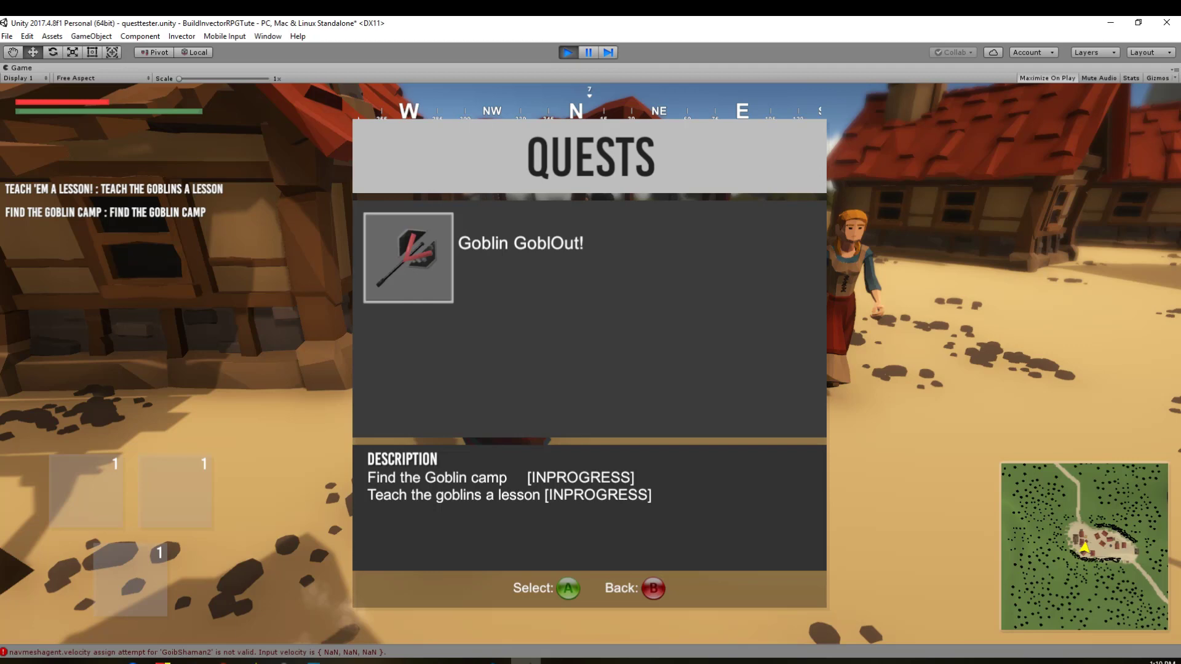
{"action": "key", "text": "BackSpace"}
{"action": "key", "text": "BackSpace"}
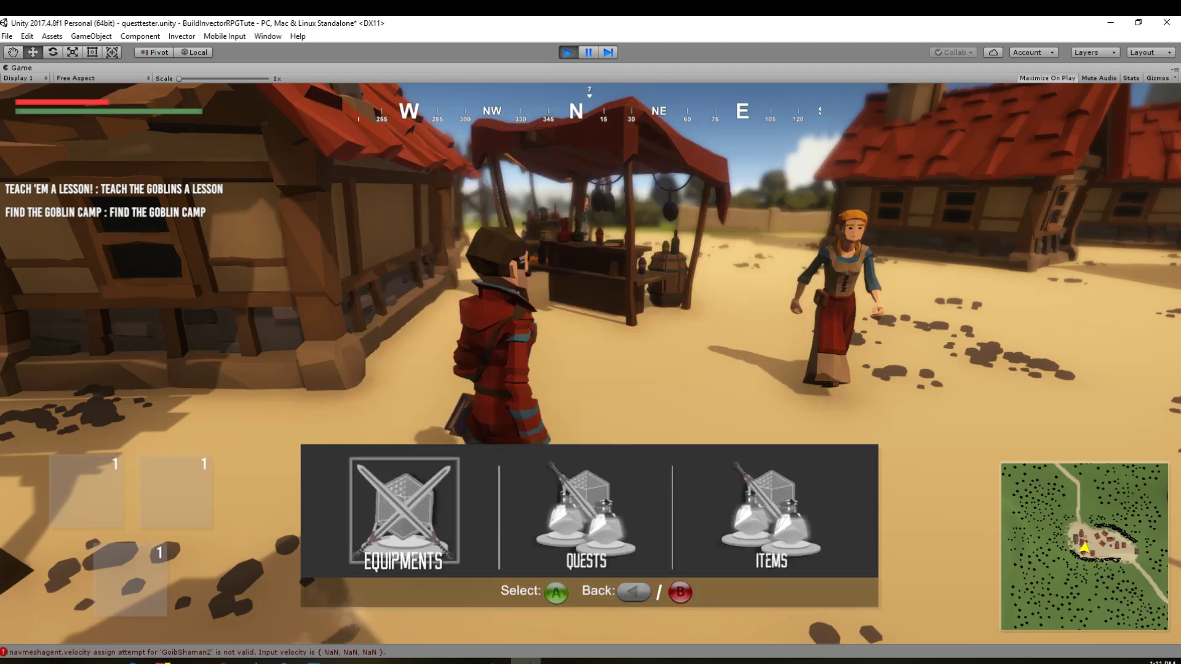
Run north out of the village and defeat the goblin shaman beside the dirt path
{"action": "key", "text": "w"}
{"action": "key", "text": "w"}
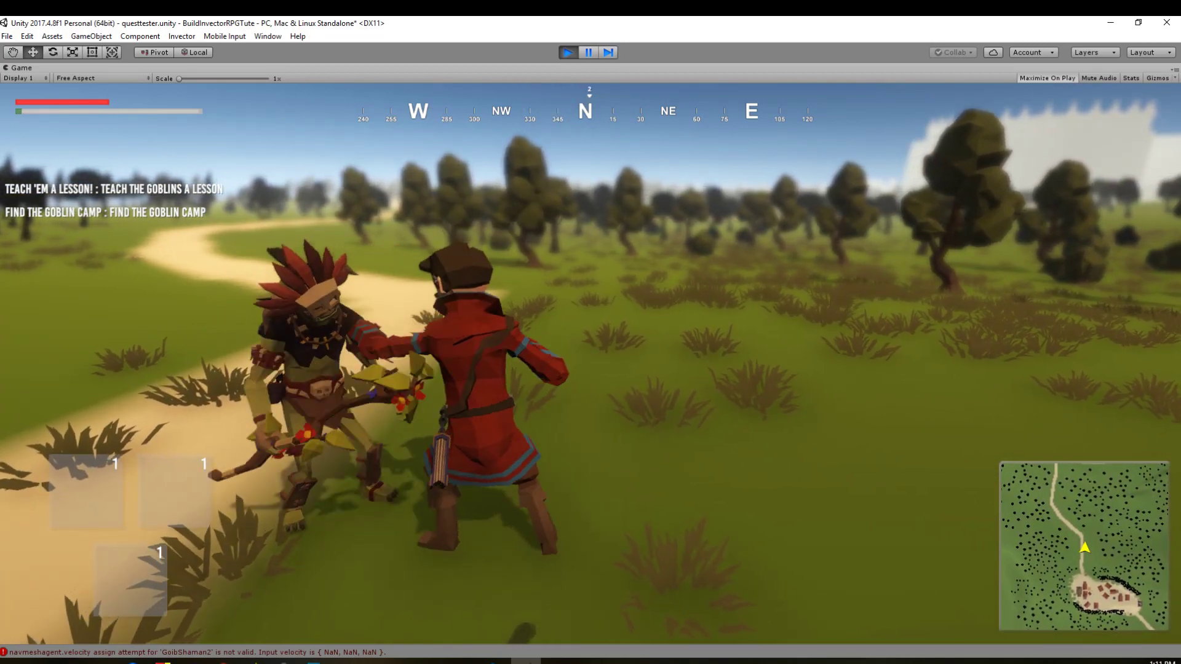
{"action": "key", "text": "a"}
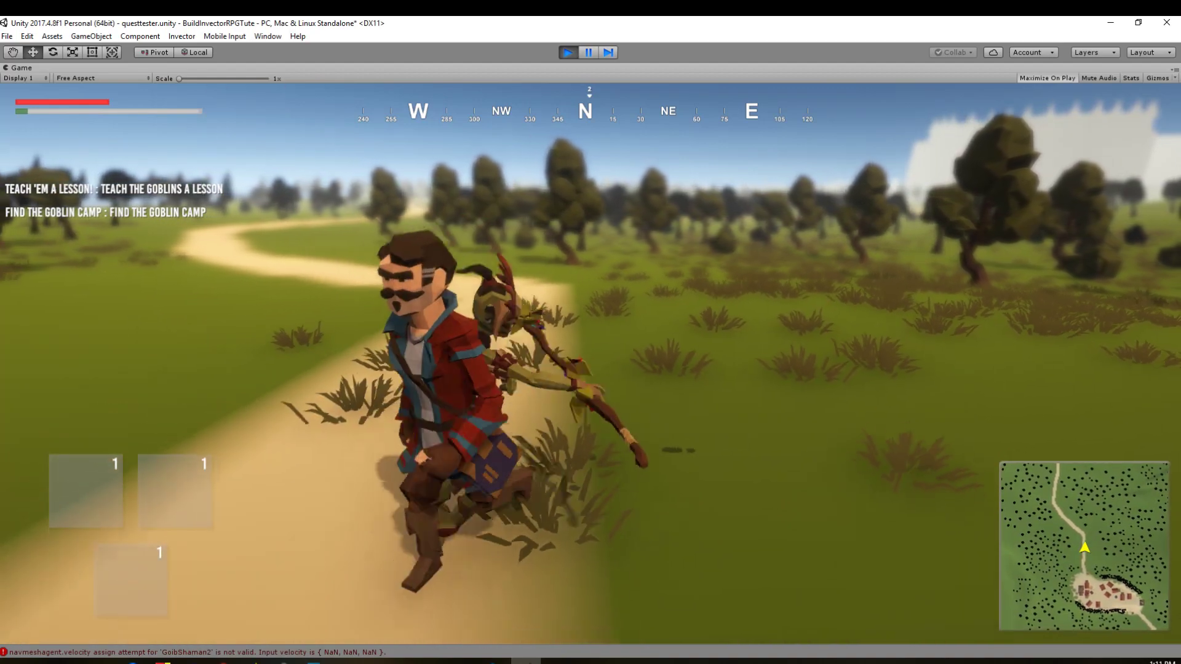
{"action": "key", "text": "w"}
Check the progress of both "Goblin GoblOut!" objectives in the quest log after the goblin fight
{"action": "key", "text": "i"}
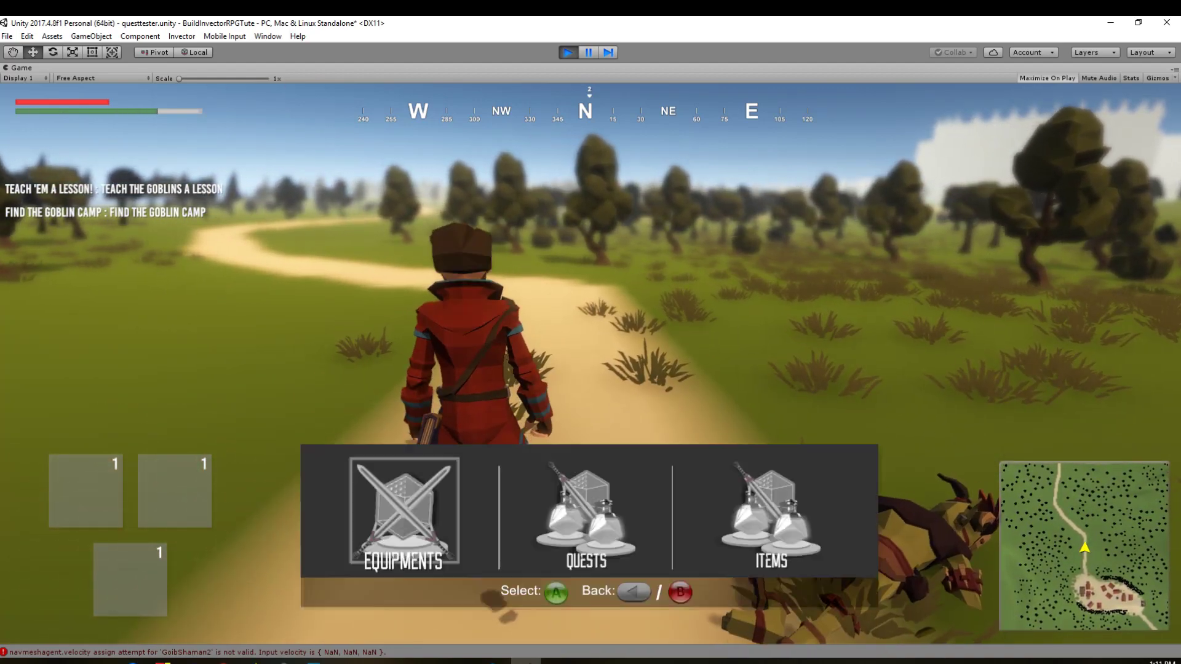
{"action": "key", "text": "Right"}
{"action": "key", "text": "Return"}
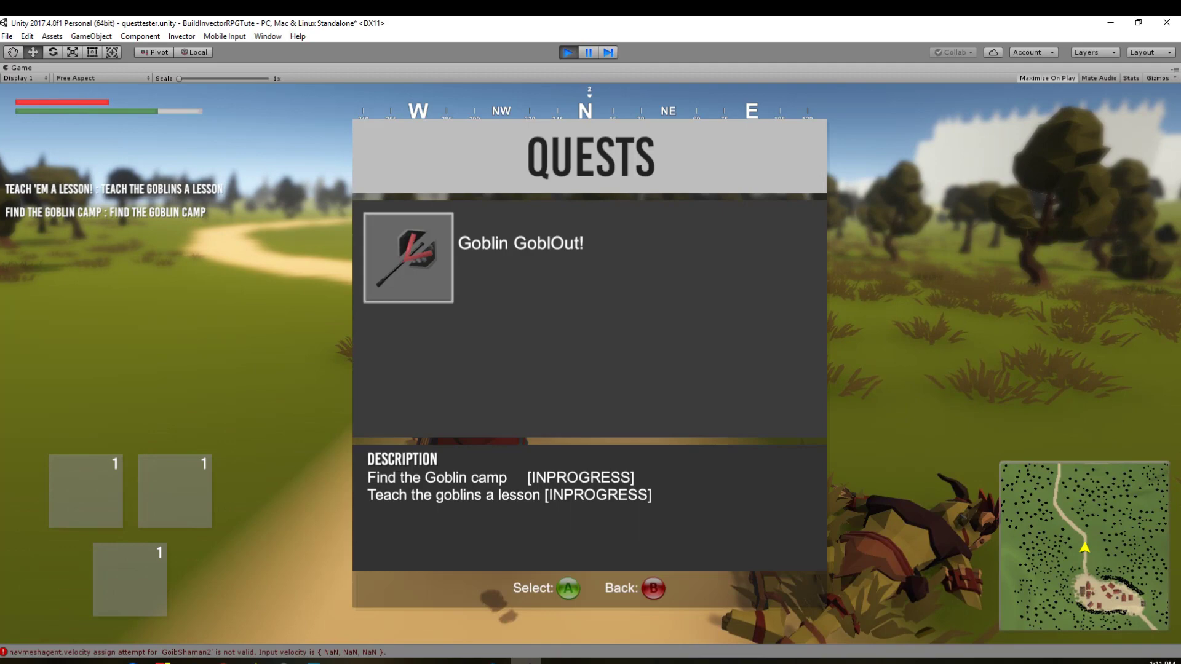
{"action": "key", "text": "Return"}
{"action": "key", "text": "Escape"}
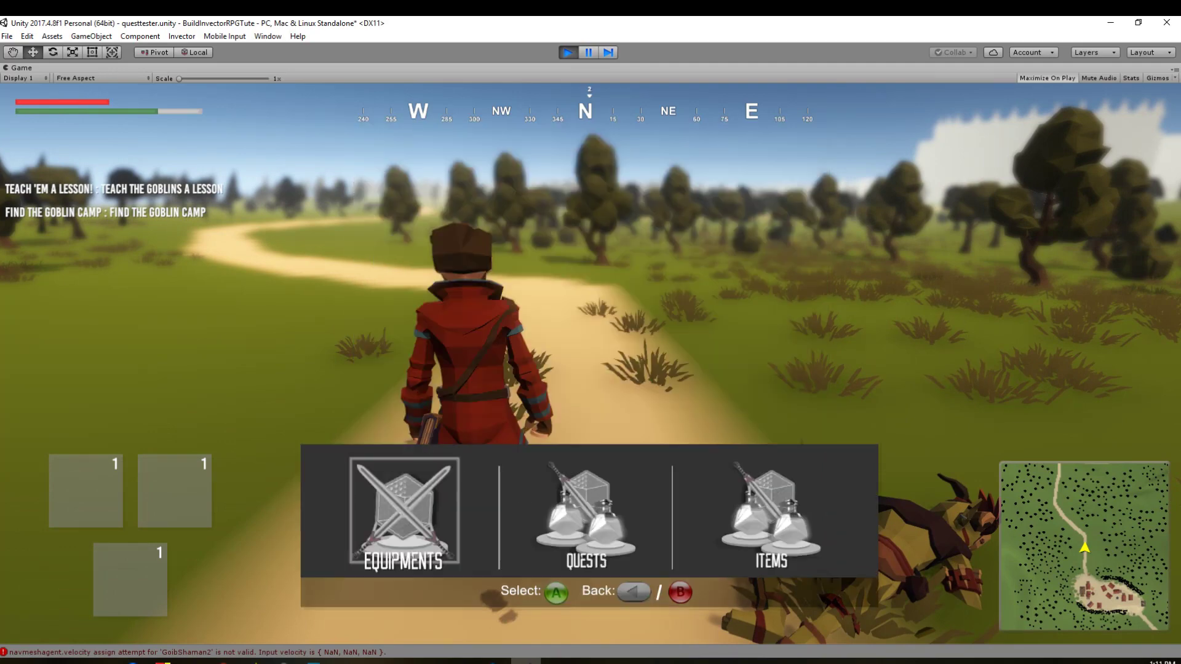
Sprint north along the forest path, past the fork, to the goblin camp entrance to fulfil "Find the Goblin Camp"
{"action": "key", "text": "w"}
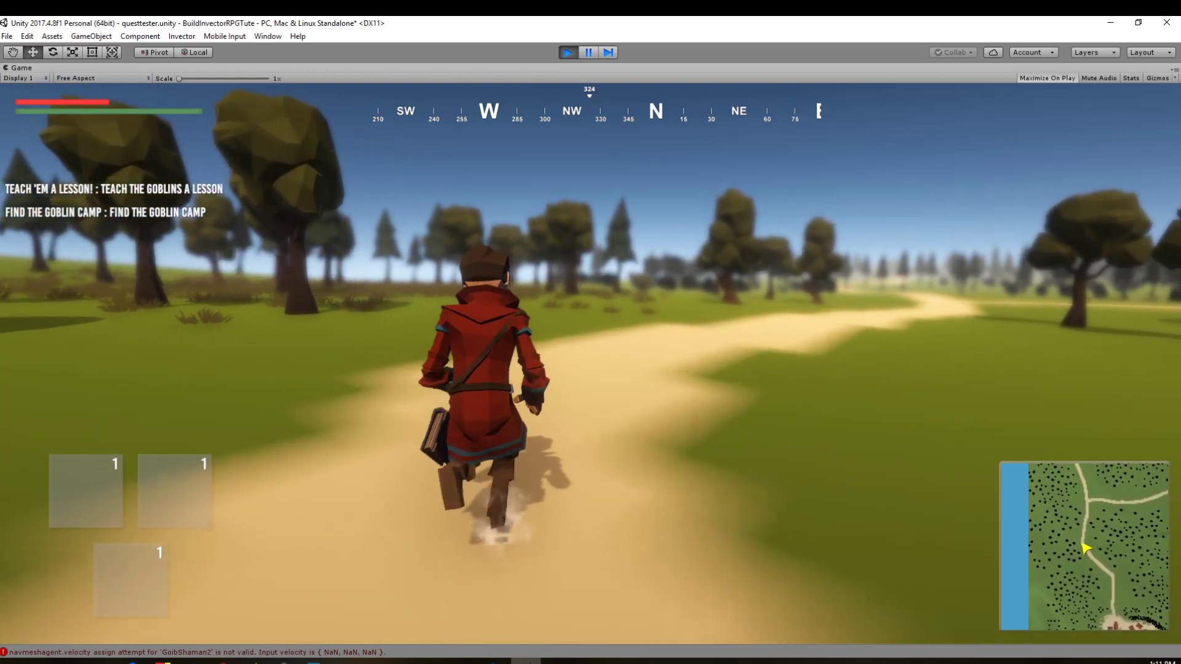
{"action": "key", "text": "shift"}
{"action": "key", "text": "d"}
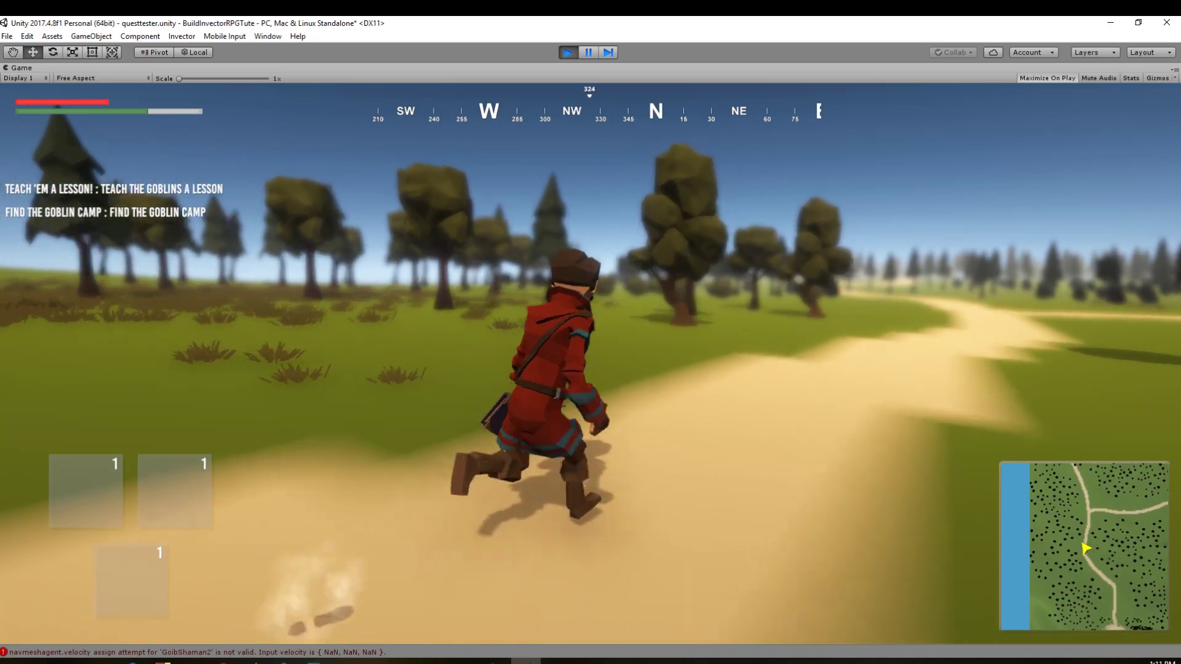
{"action": "key", "text": "shift+w"}
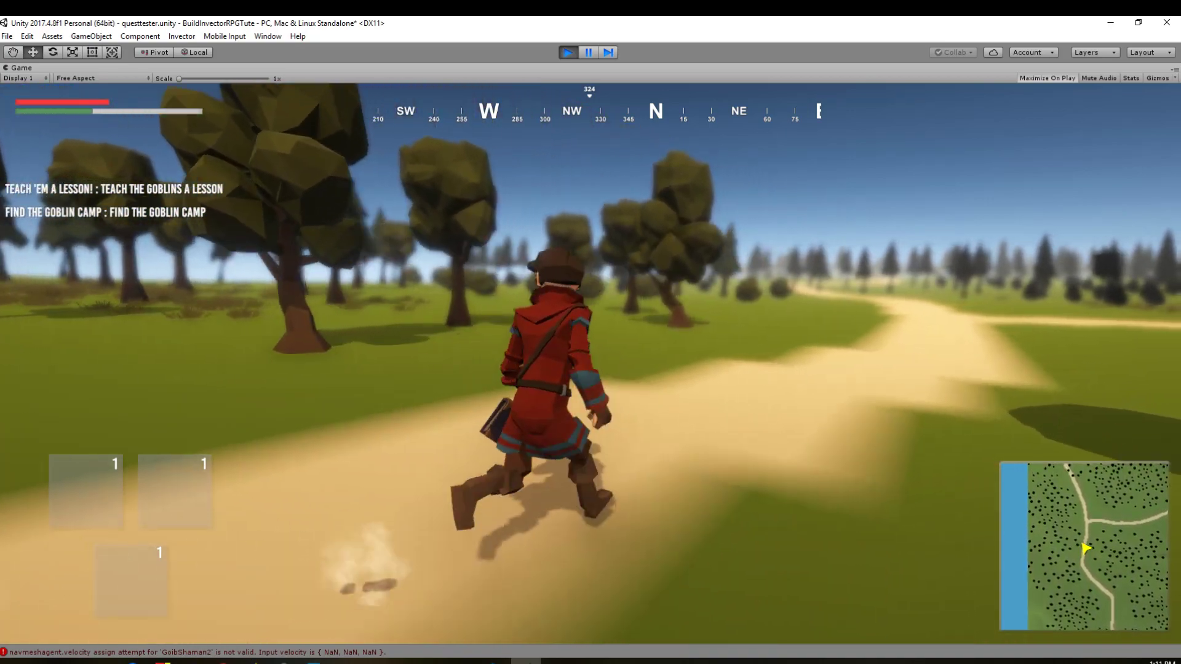
{"action": "key", "text": "shift+w"}
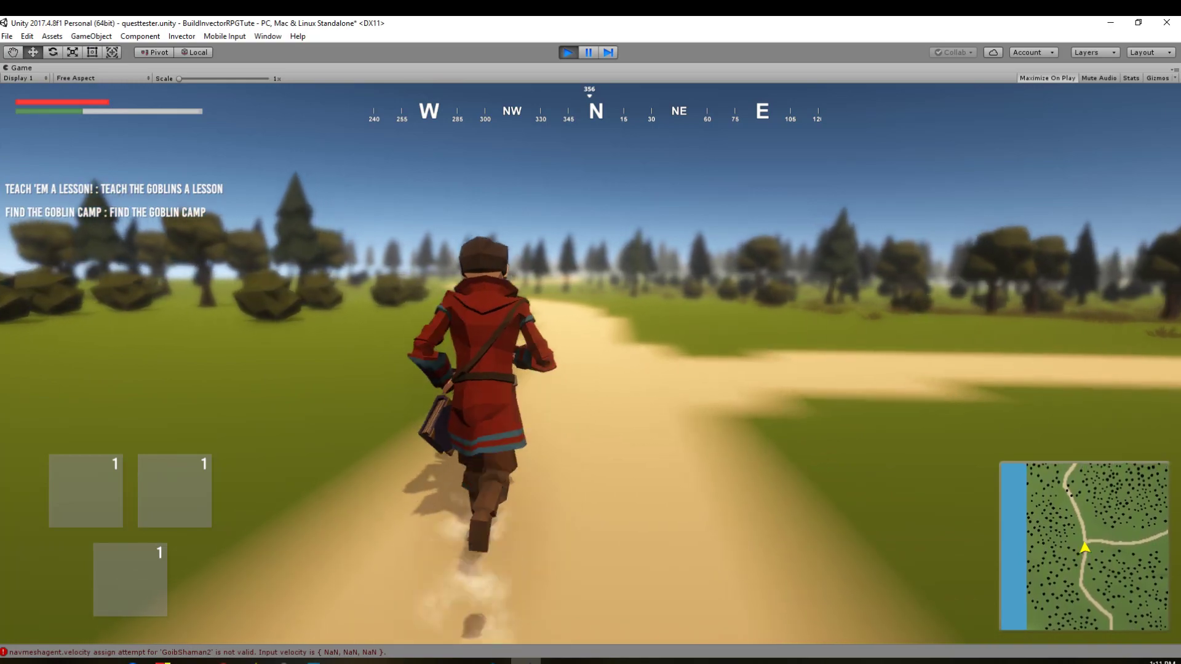
{"action": "key", "text": "shift+w"}
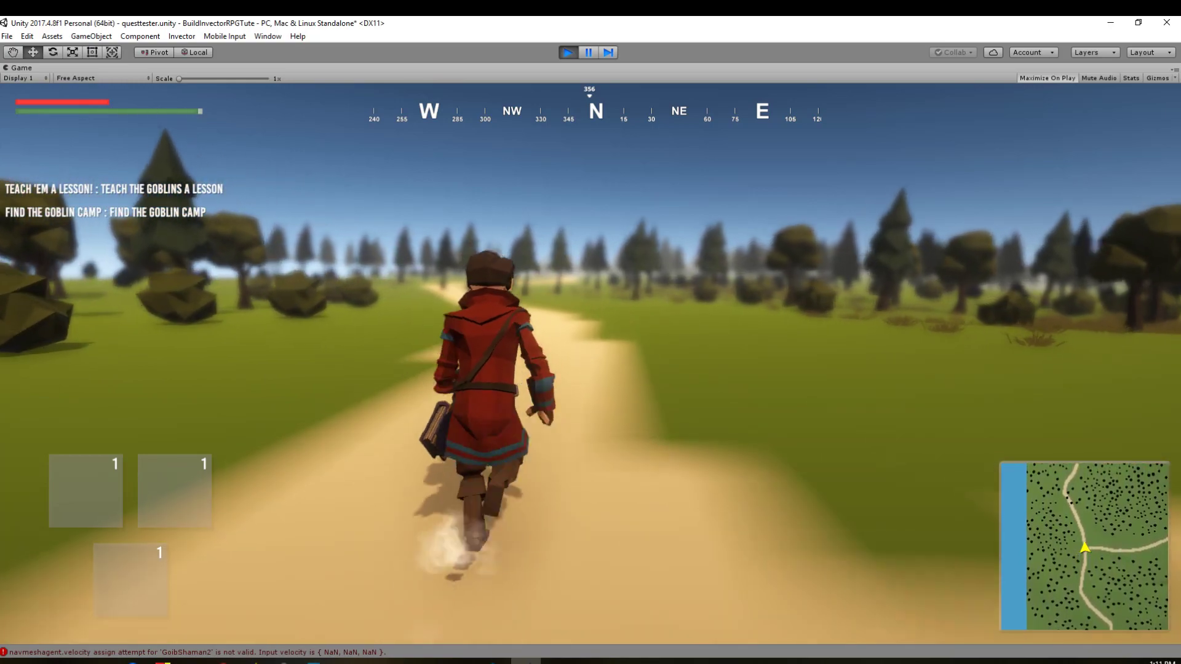
{"action": "key", "text": "shift+w"}
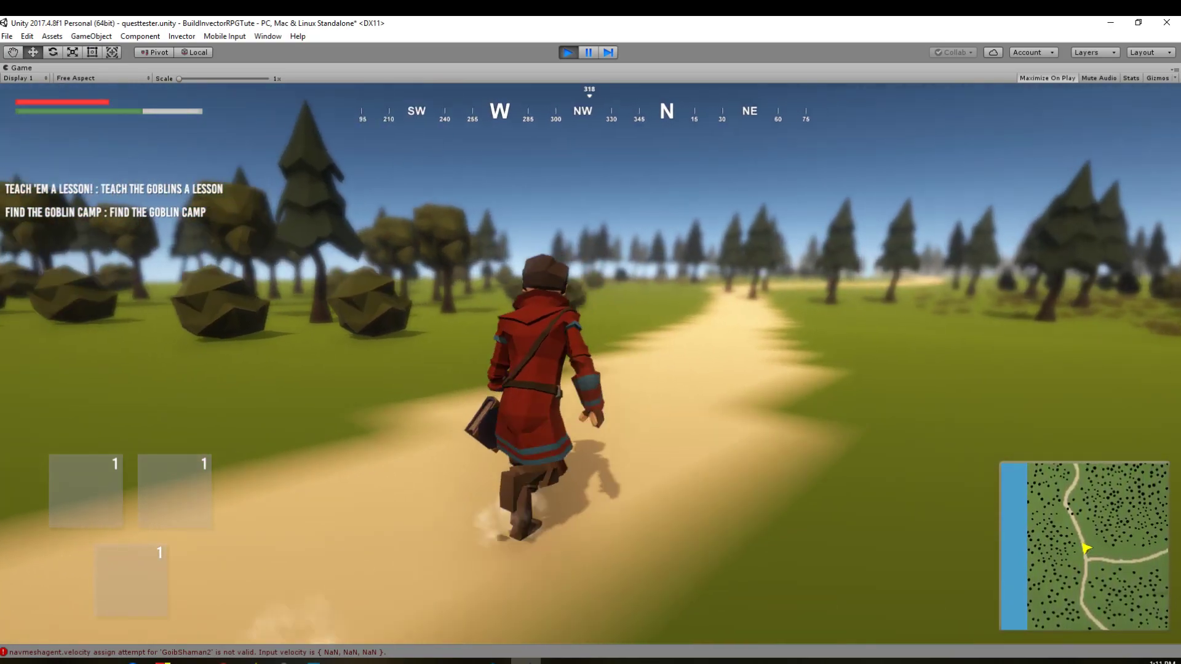
{"action": "key", "text": "shift+w"}
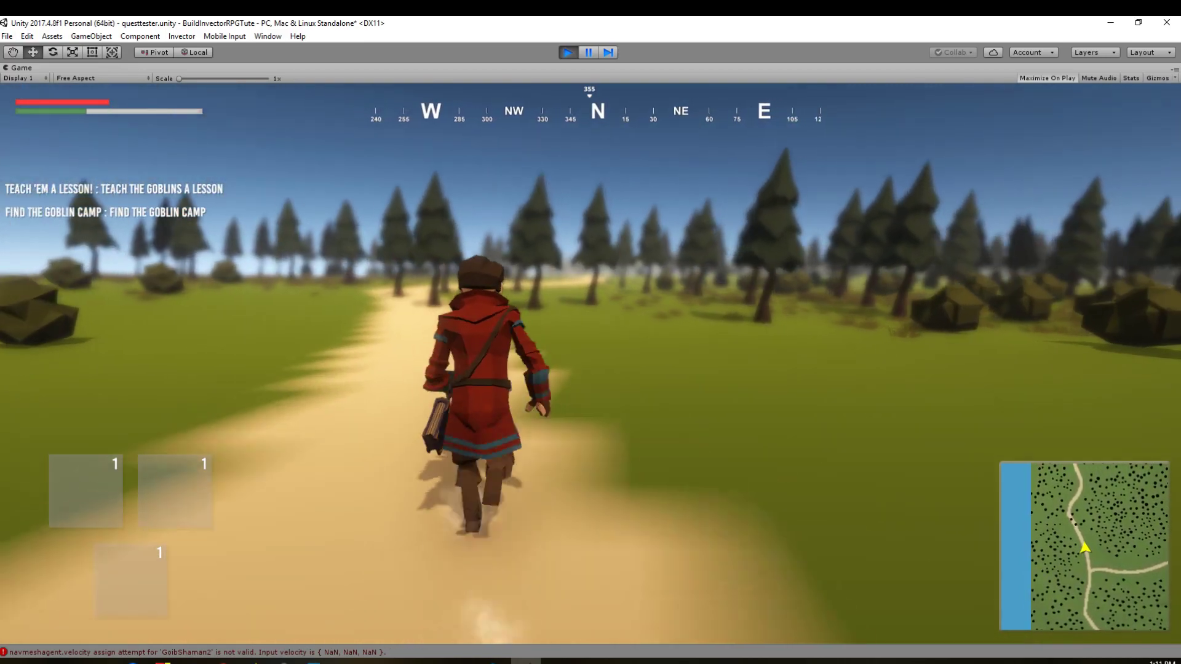
{"action": "key", "text": "shift+w"}
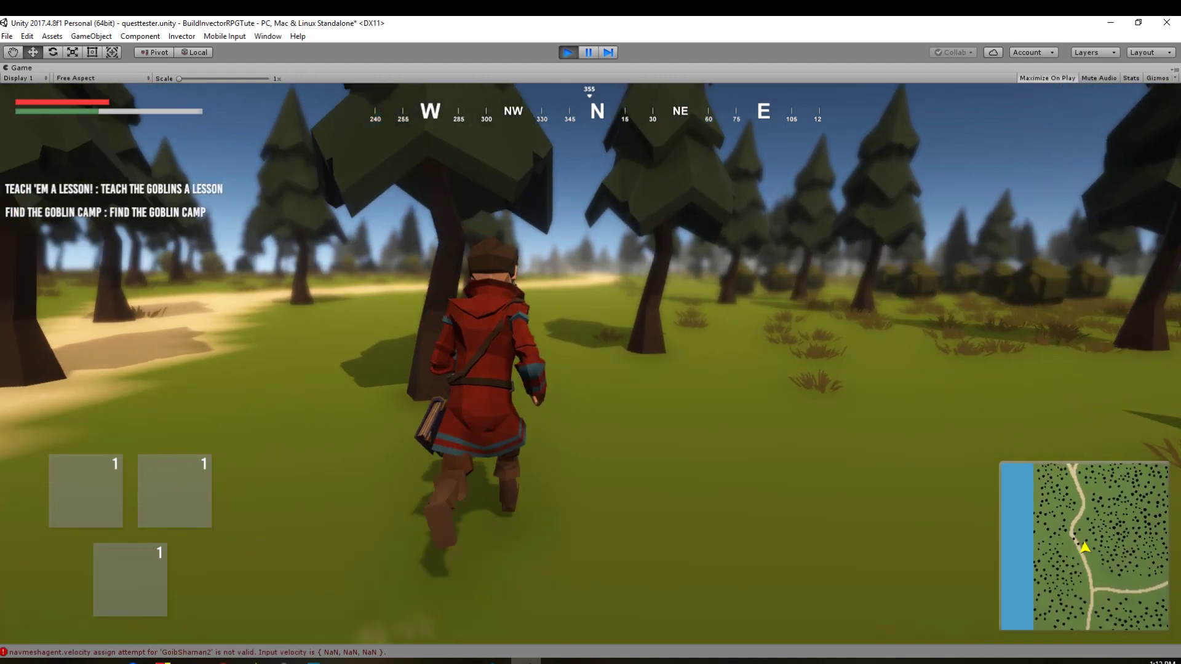
{"action": "key", "text": "shift+w"}
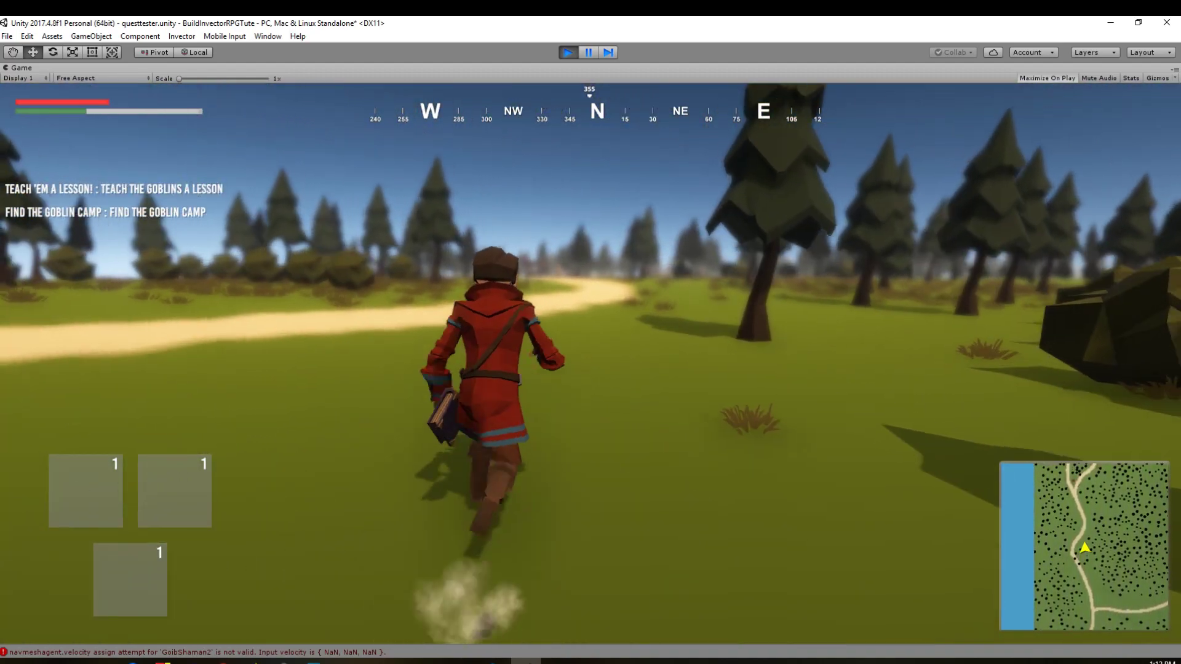
{"action": "key", "text": "shift+w"}
{"action": "key", "text": "shift+w"}
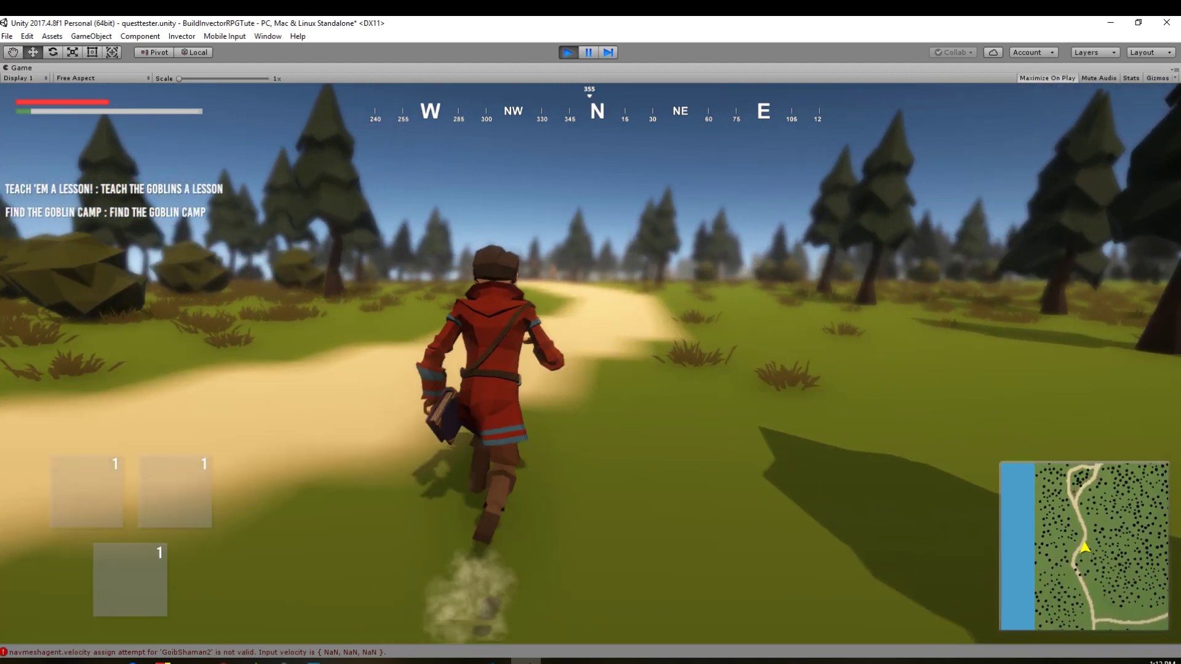
{"action": "key", "text": "shift+w"}
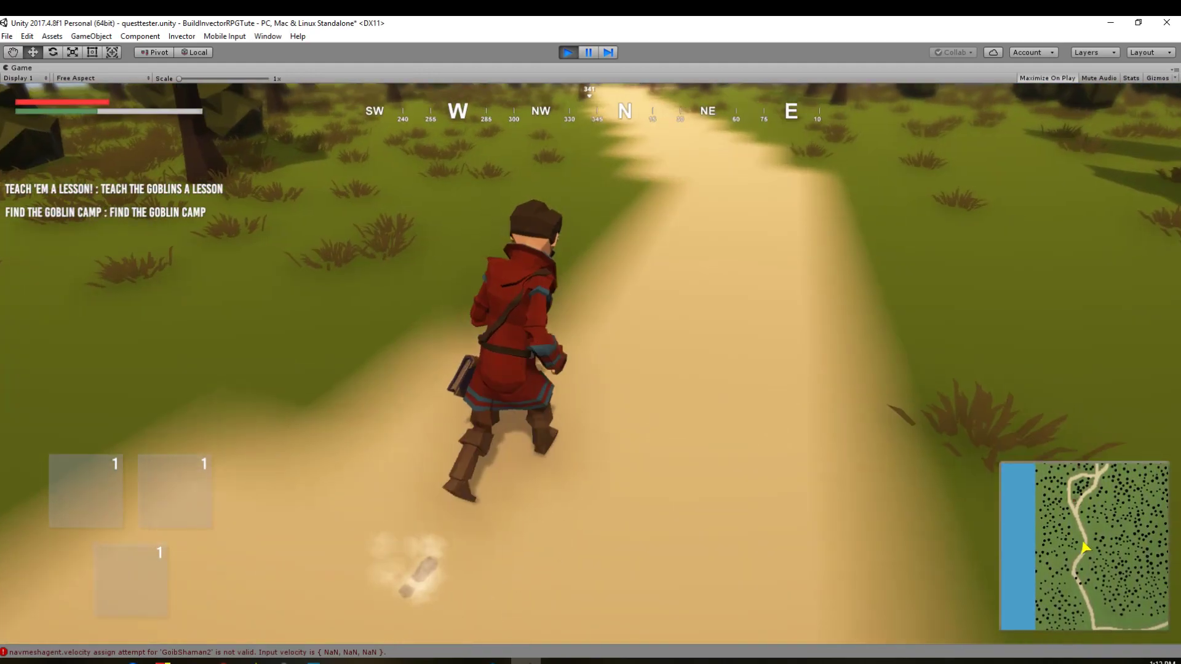
{"action": "key", "text": "shift+w"}
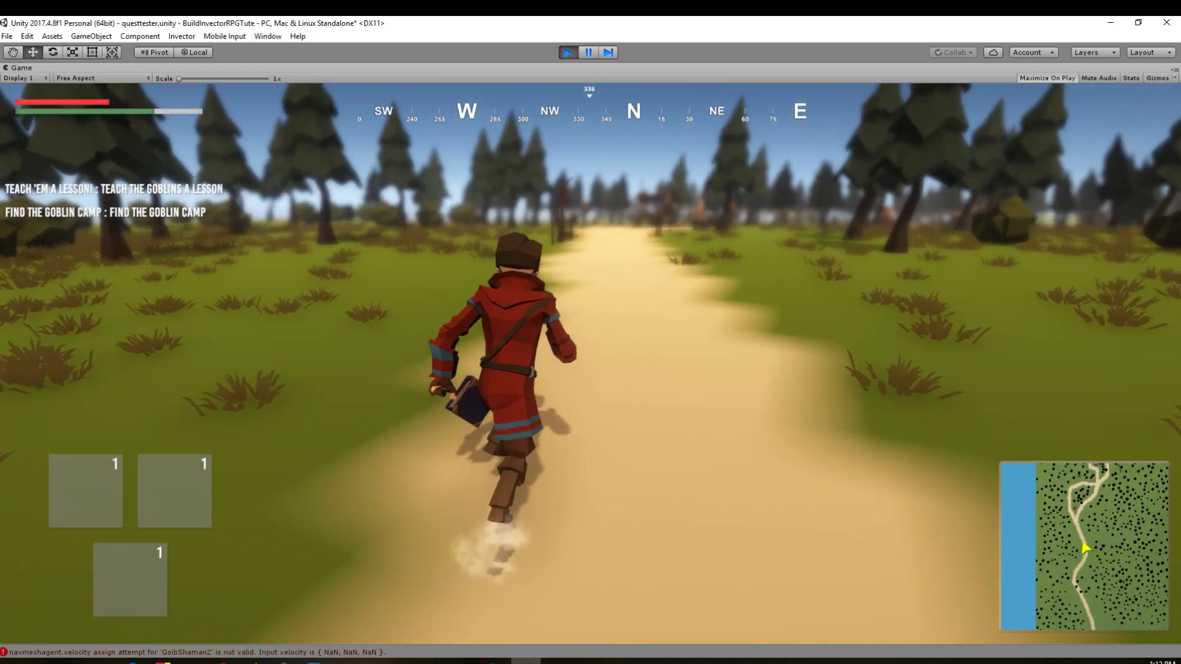
{"action": "key", "text": "shift+w"}
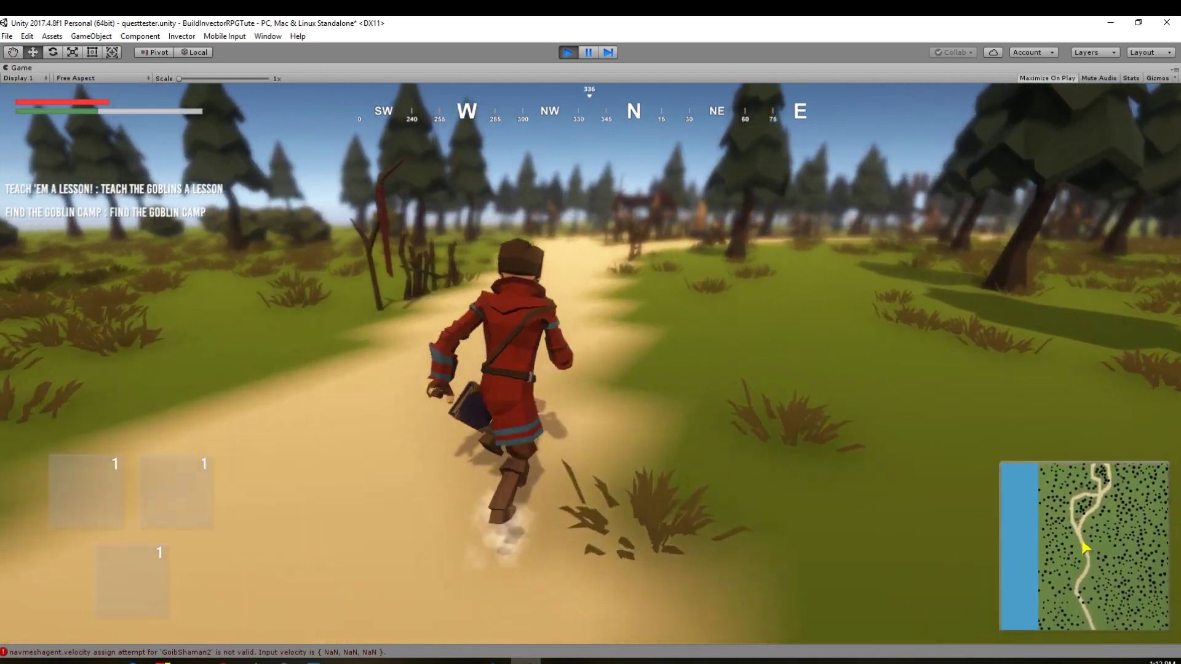
{"action": "key", "text": "shift+w"}
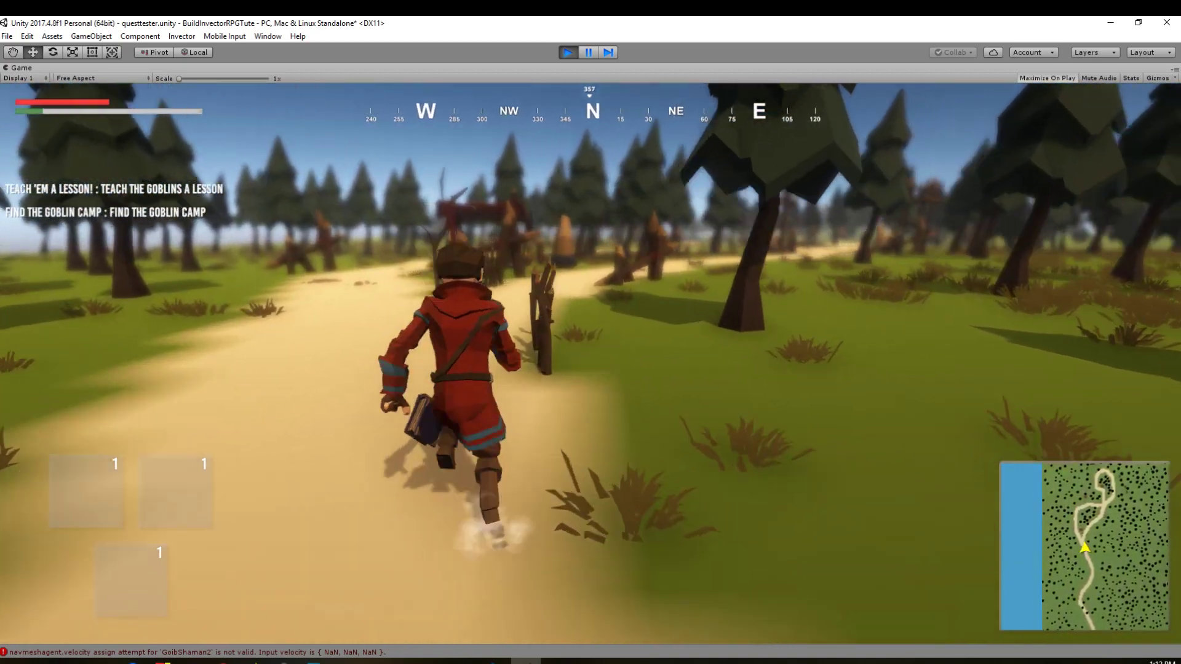
{"action": "key", "text": "w"}
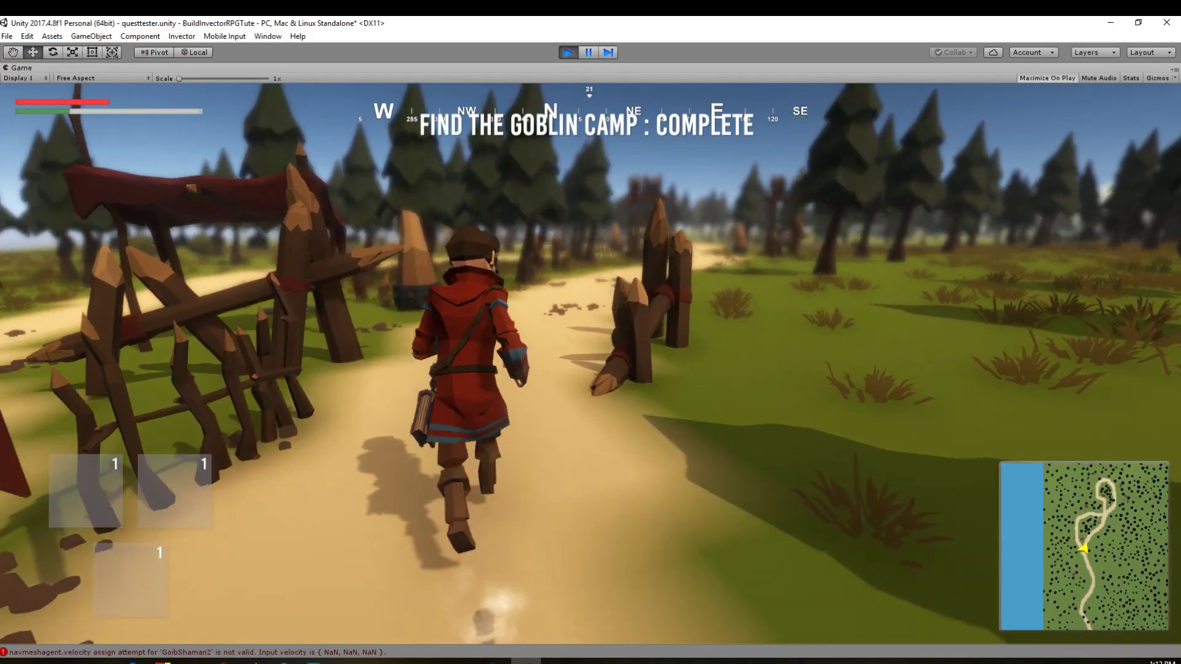
Review the "Goblin GoblOut!" objectives in the quest log at the camp entrance, leaving the quest options unused
{"action": "key", "text": "i"}
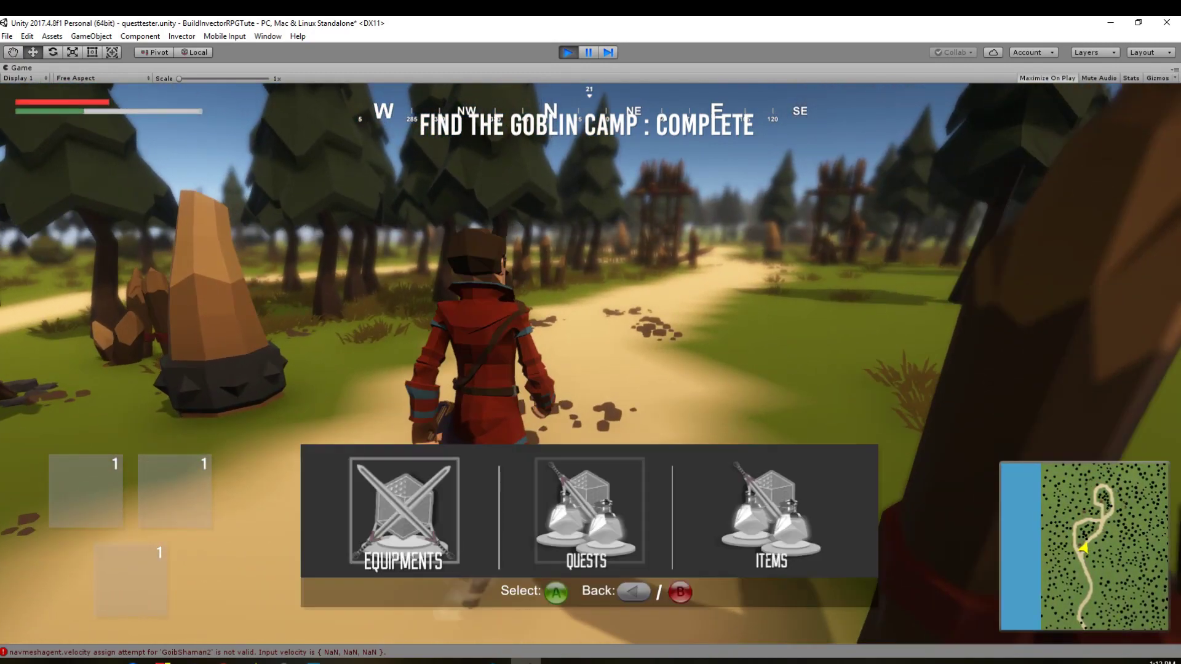
{"action": "key", "text": "Return"}
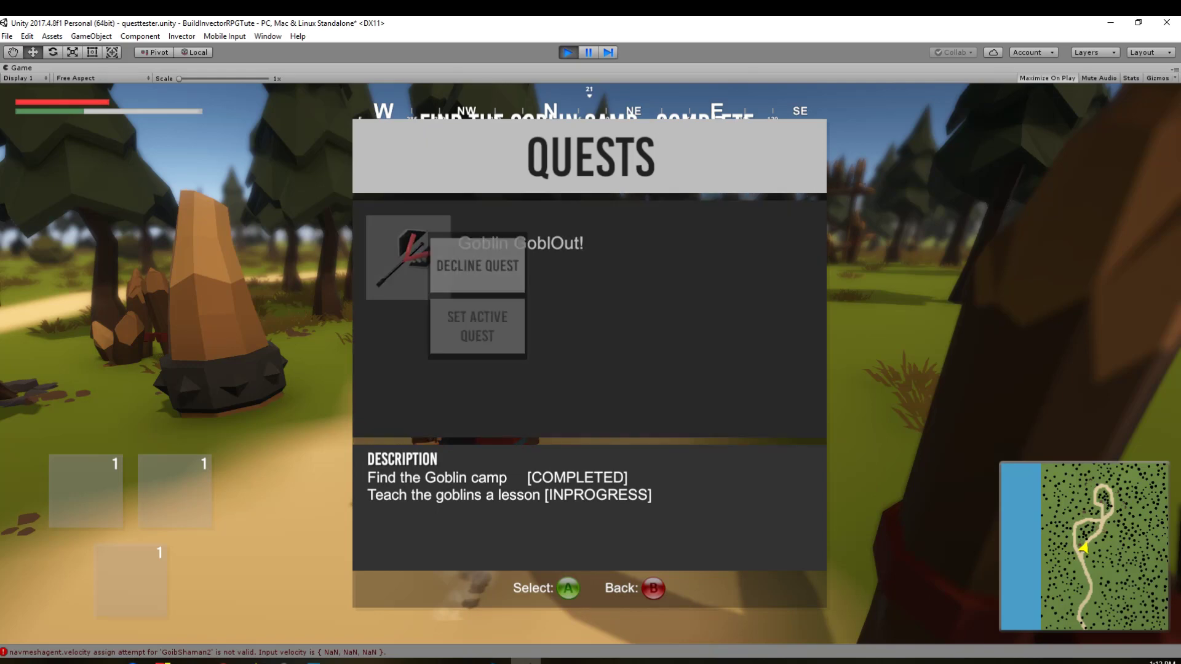
{"action": "key", "text": "Escape"}
Run through the goblin camp past the watchtowers and roasting spit to explore the area for goblins
{"action": "key", "text": "w"}
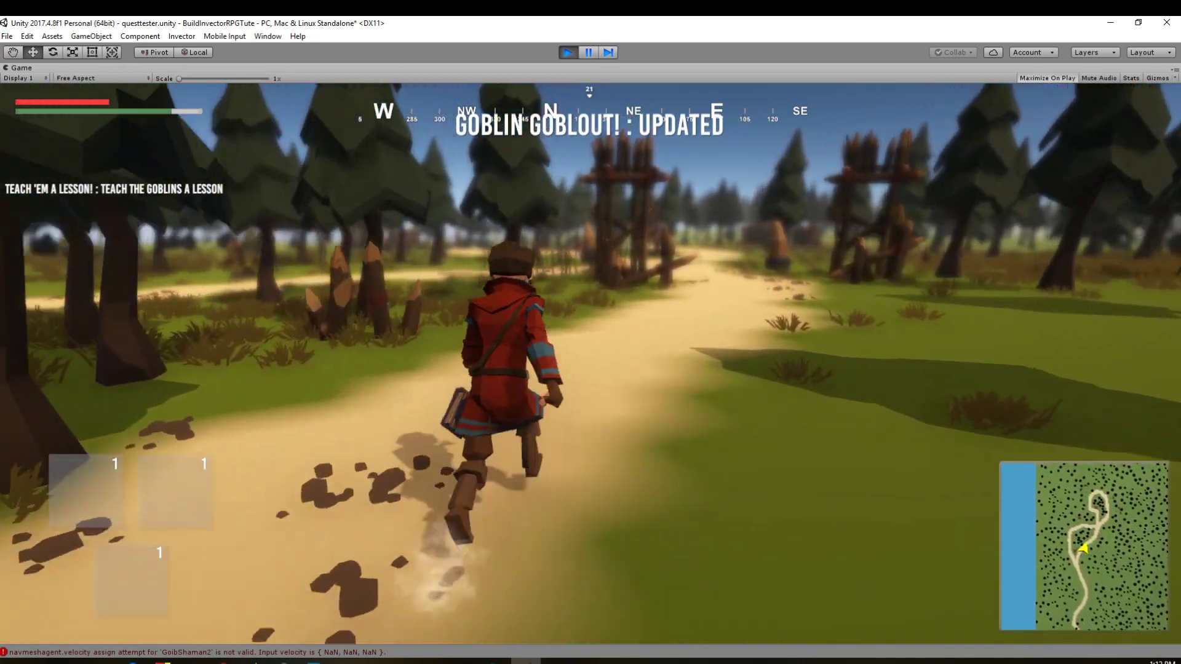
{"action": "key", "text": "d"}
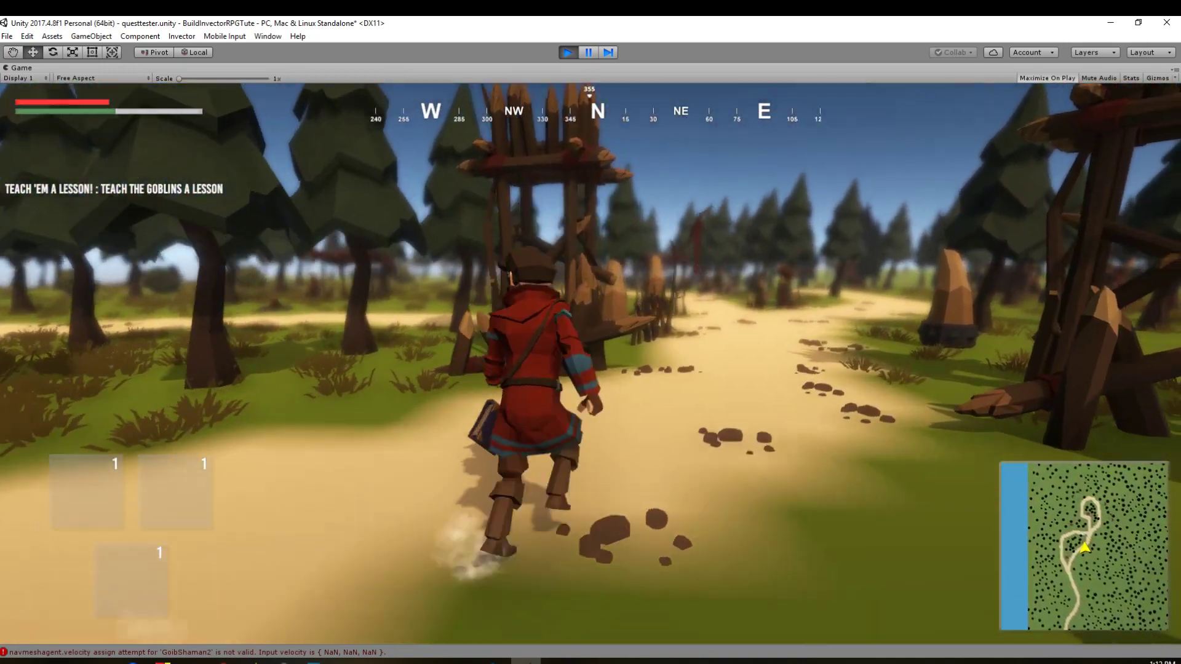
{"action": "key", "text": "w"}
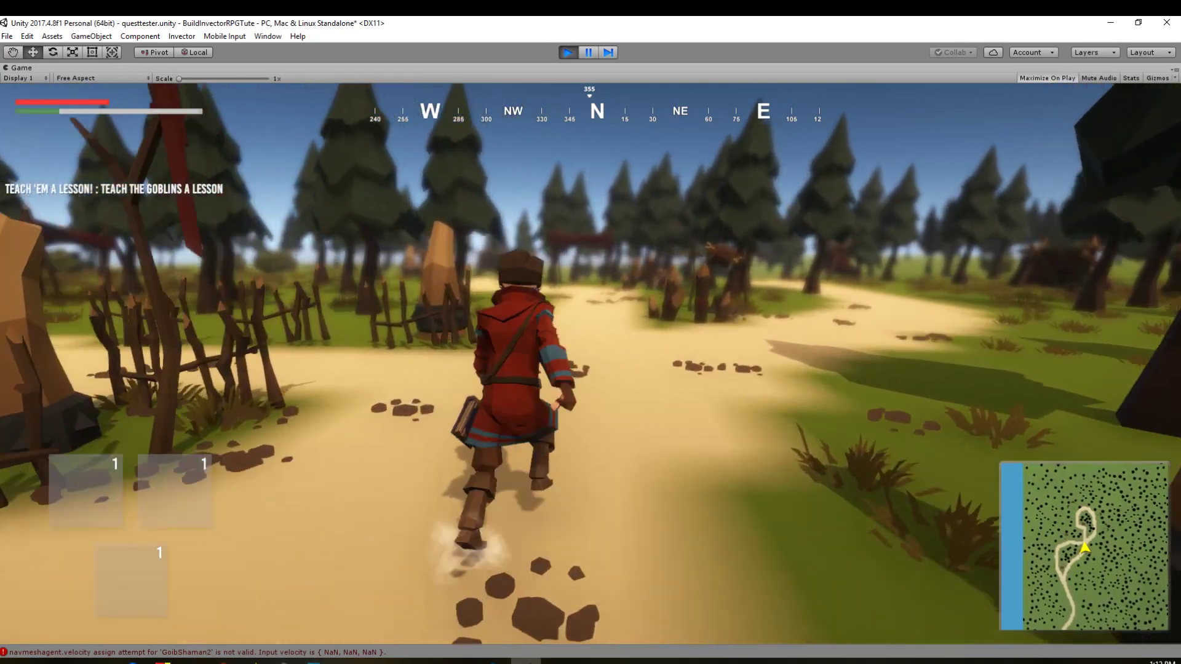
{"action": "key", "text": "w"}
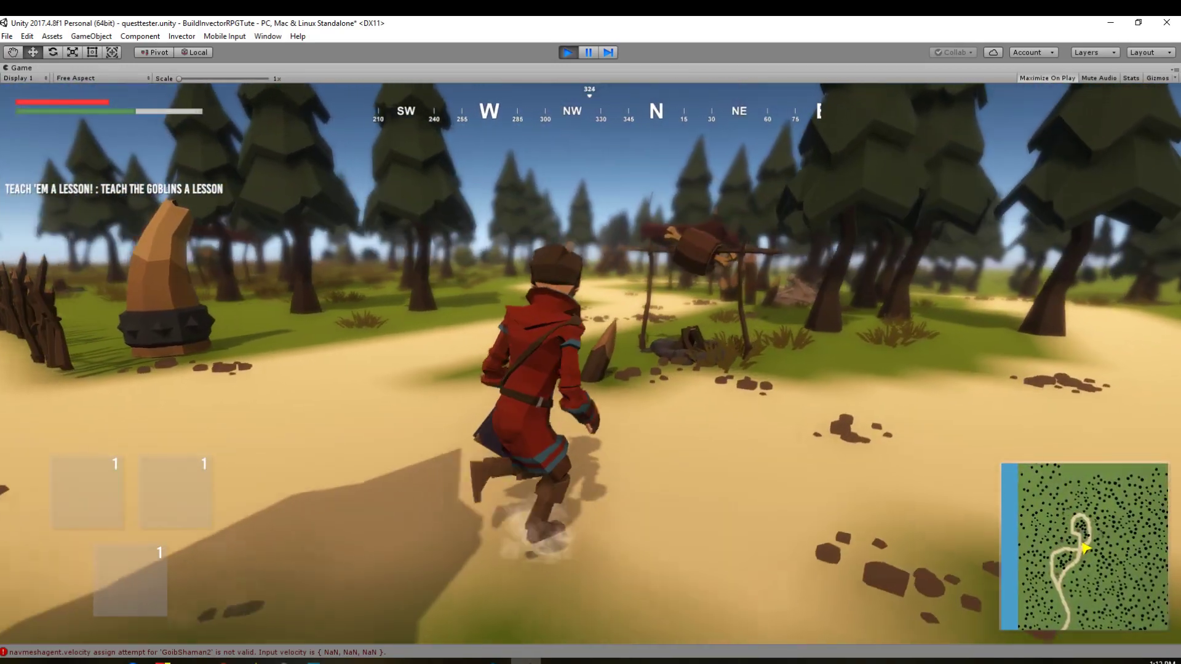
{"action": "key", "text": "w"}
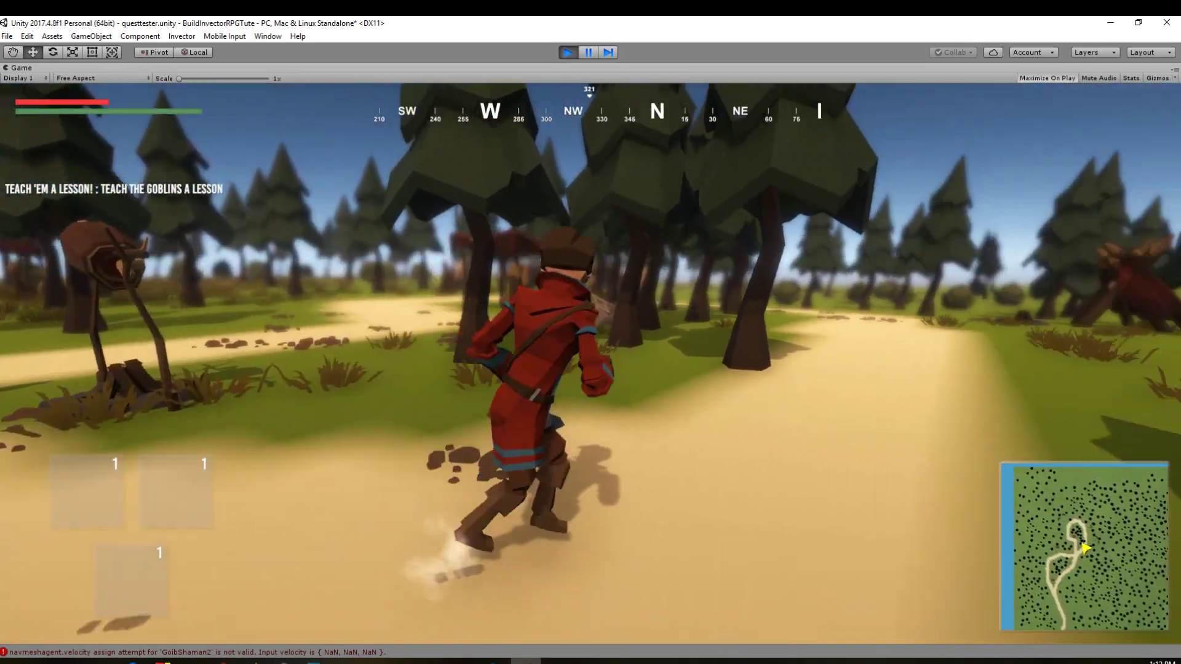
{"action": "key", "text": "w"}
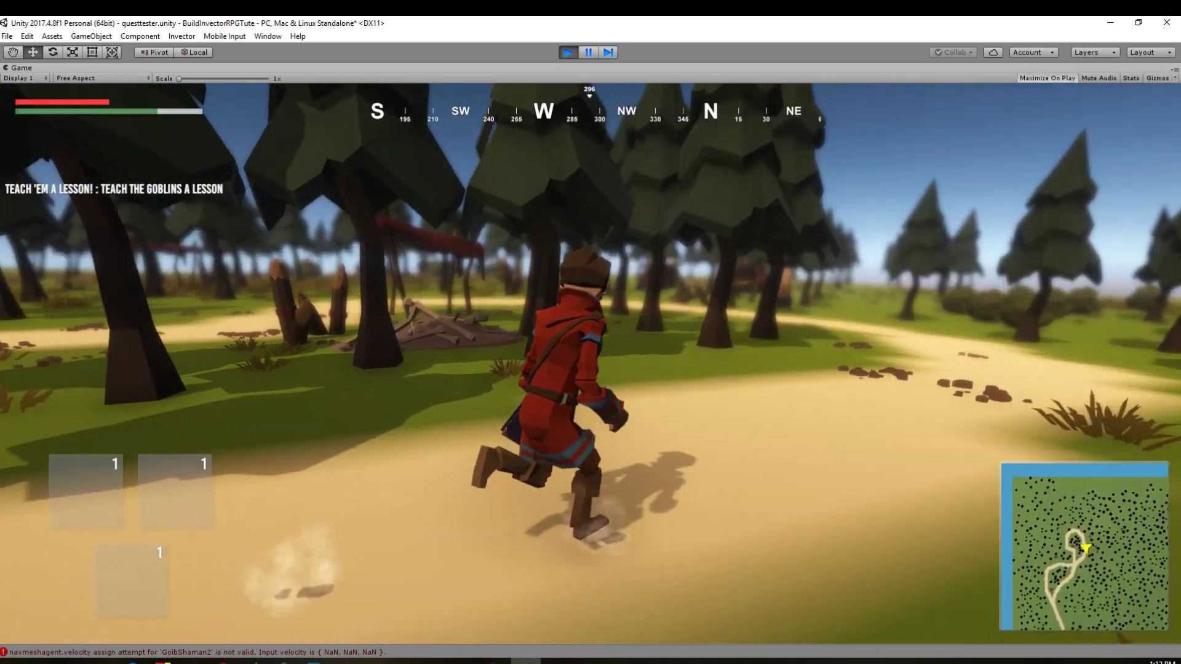
{"action": "key", "text": "w"}
{"action": "key", "text": "s"}
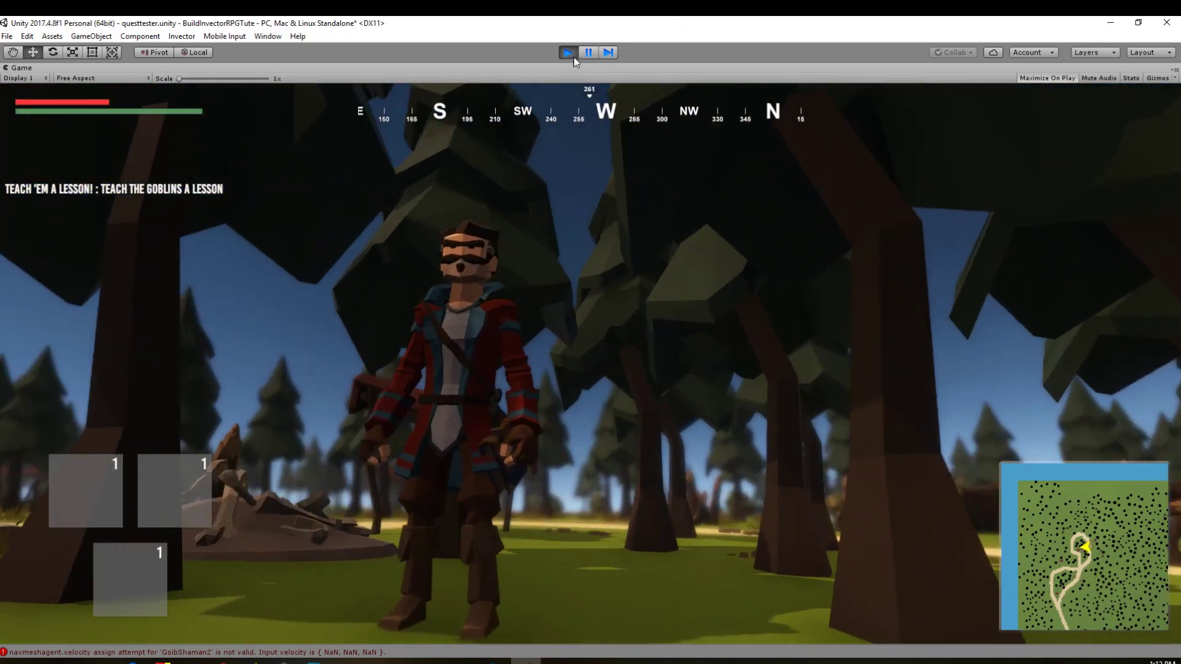
Stop play mode, collapse NPC_CaptainGuard's V Quest Provider and Box Collider components, and bring the player character into the scene view
{"action": "left_click", "coordinate": [571, 57]}
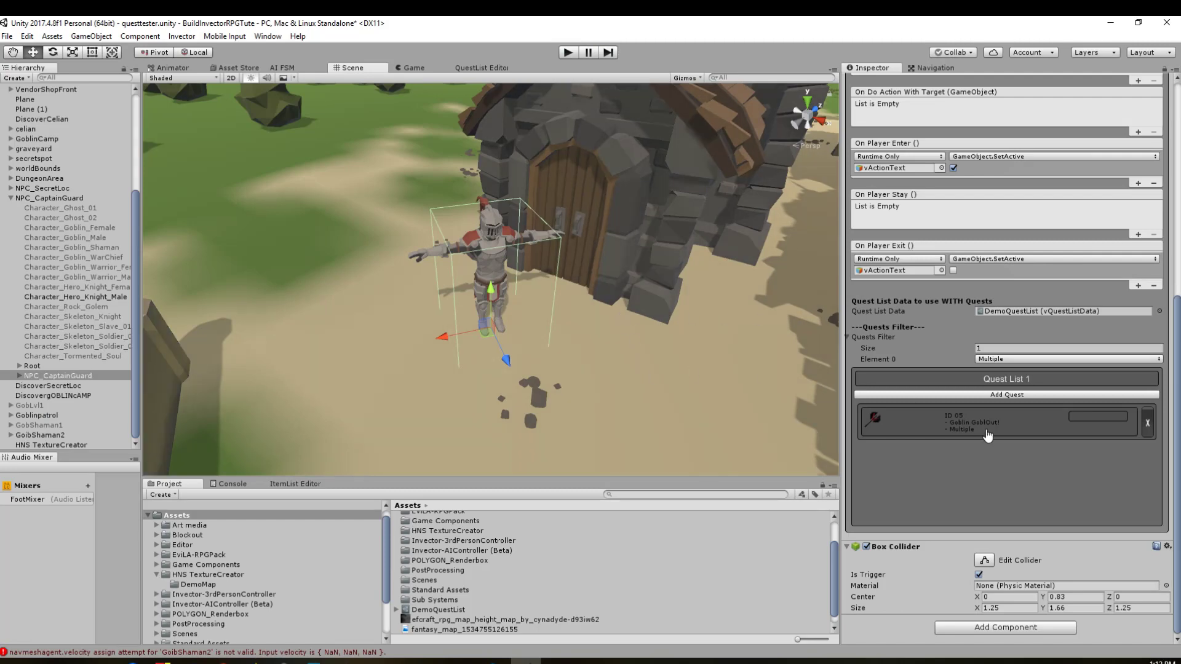
{"action": "scroll", "coordinate": [956, 423], "scroll_direction": "up", "scroll_amount": 10}
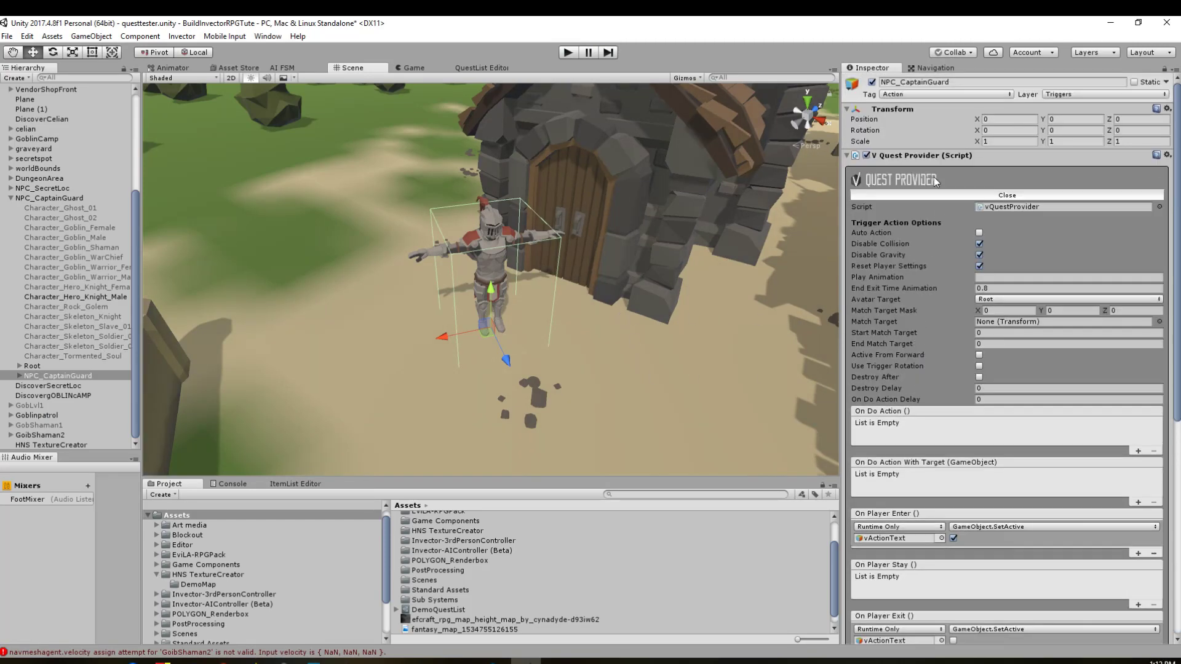
{"action": "left_click", "coordinate": [851, 155]}
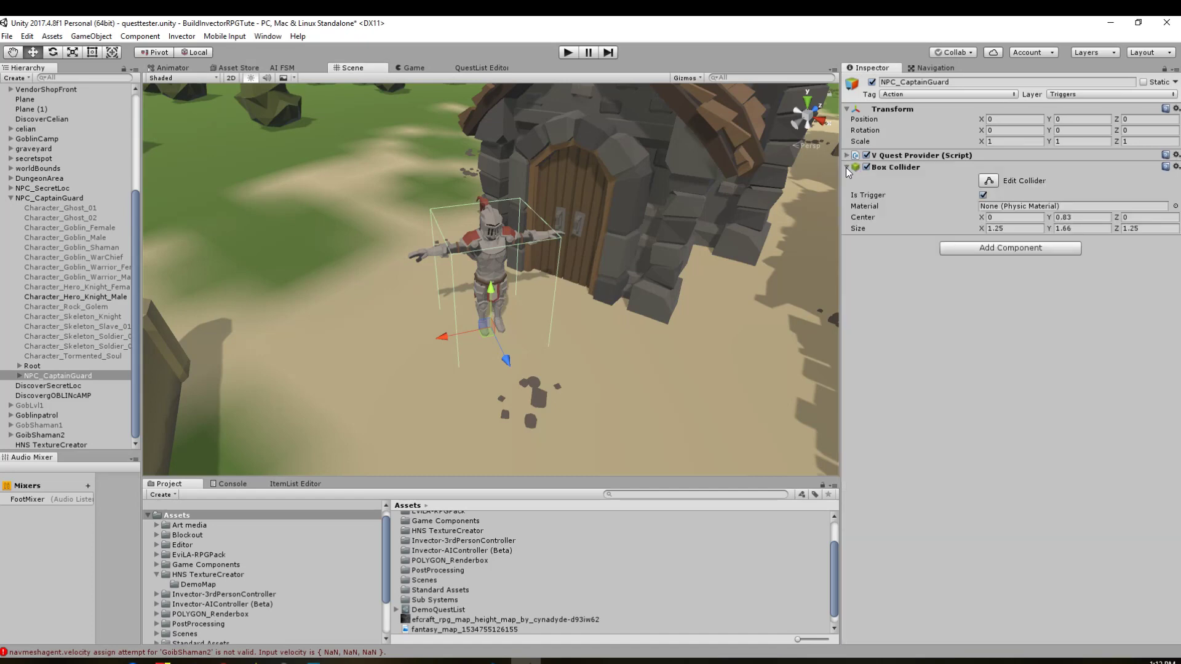
{"action": "left_click", "coordinate": [846, 167]}
{"action": "middle_click_drag", "start_coordinate": [636, 385], "coordinate": [525, 286]}
{"action": "middle_click_drag", "start_coordinate": [596, 299], "coordinate": [471, 372]}
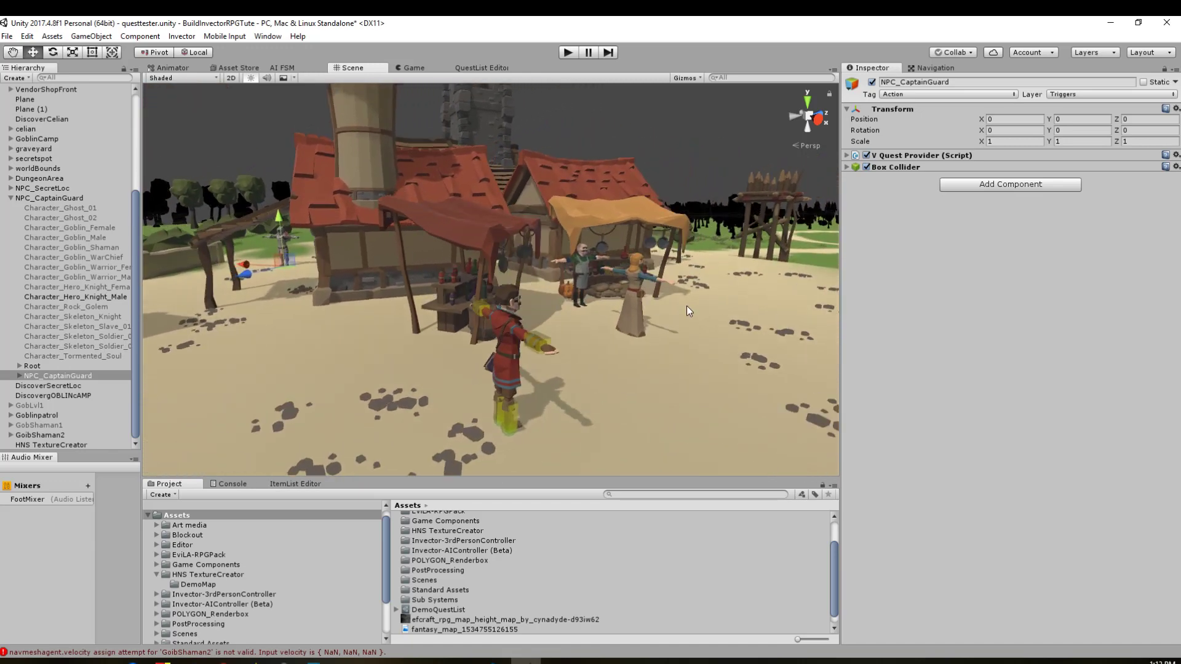